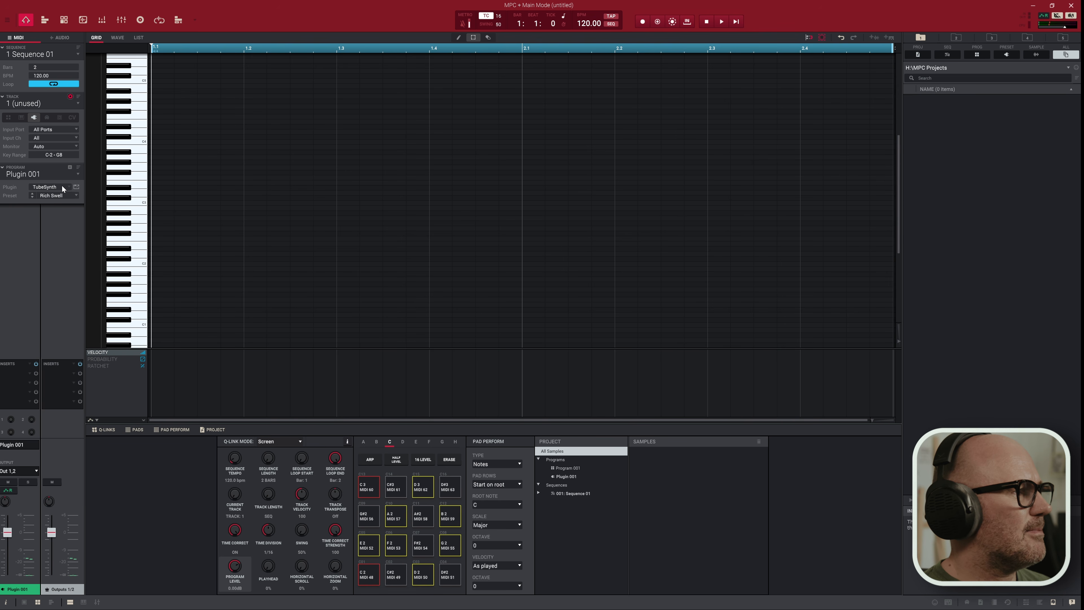
# Load the AX73 VST into the plugin program and switch its preset to Let Me Lead.
pyautogui.click(62, 186)
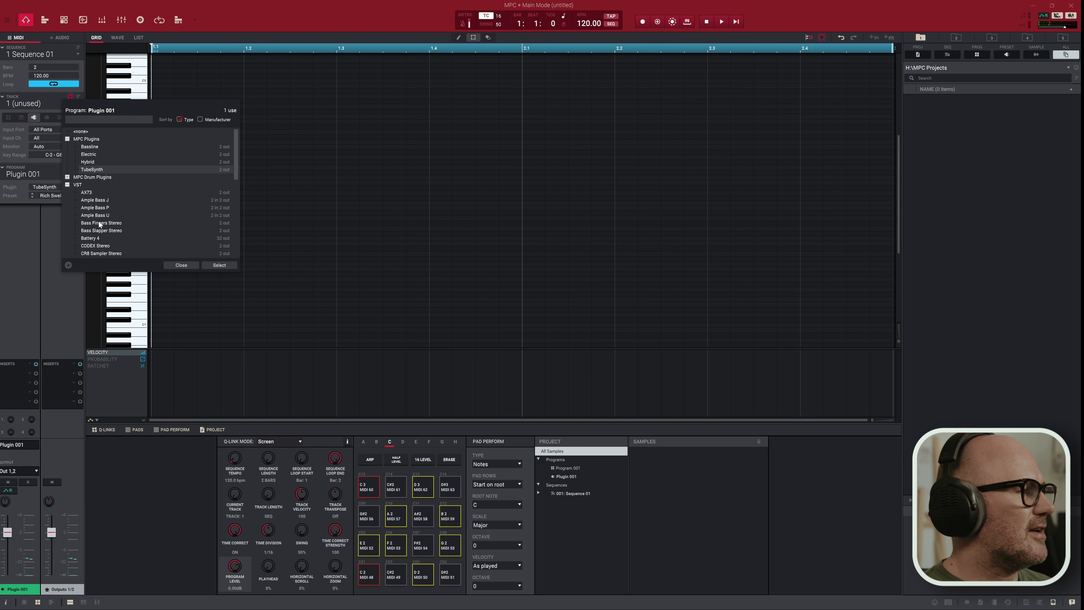
pyautogui.click(93, 193)
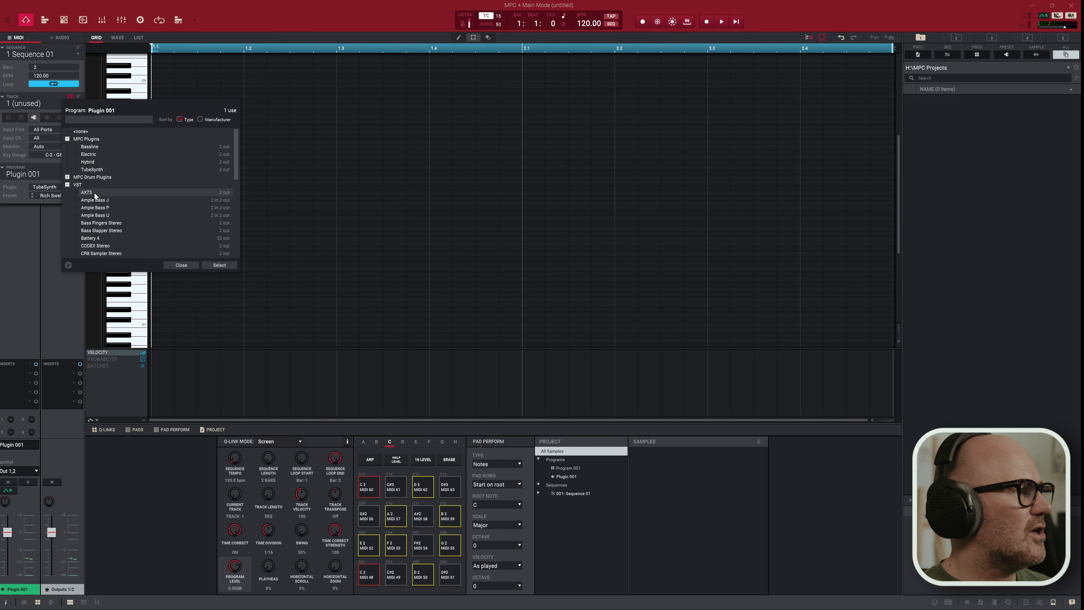
pyautogui.click(221, 265)
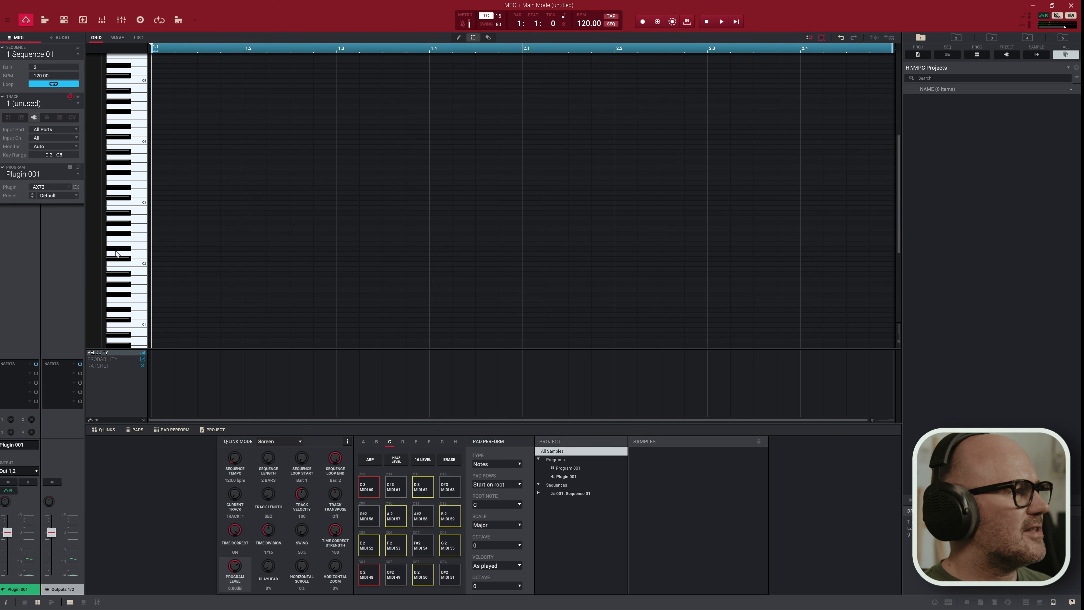
pyautogui.click(77, 188)
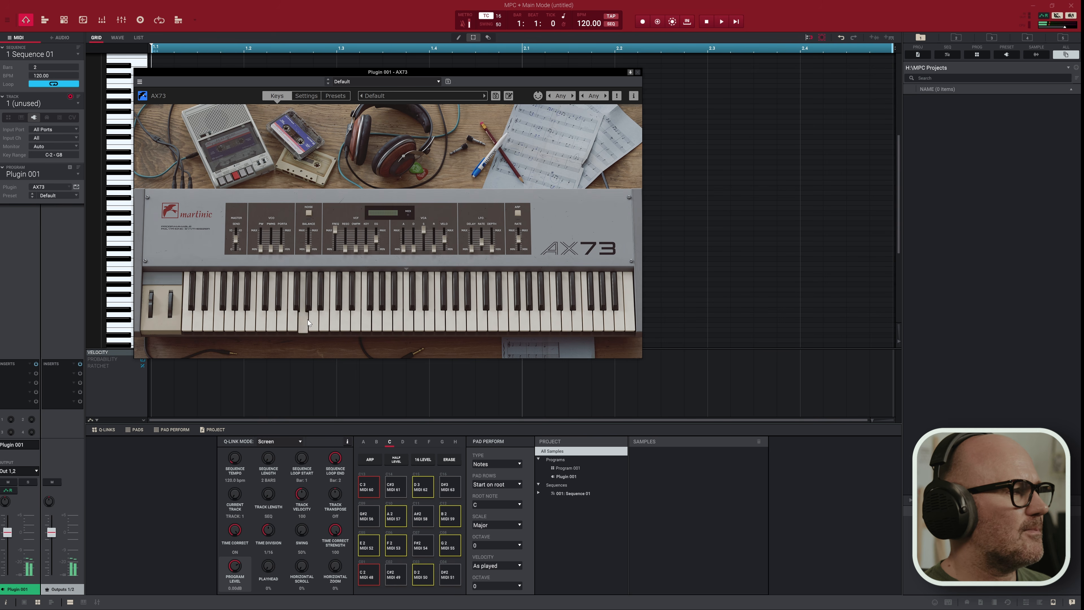
pyautogui.click(484, 96)
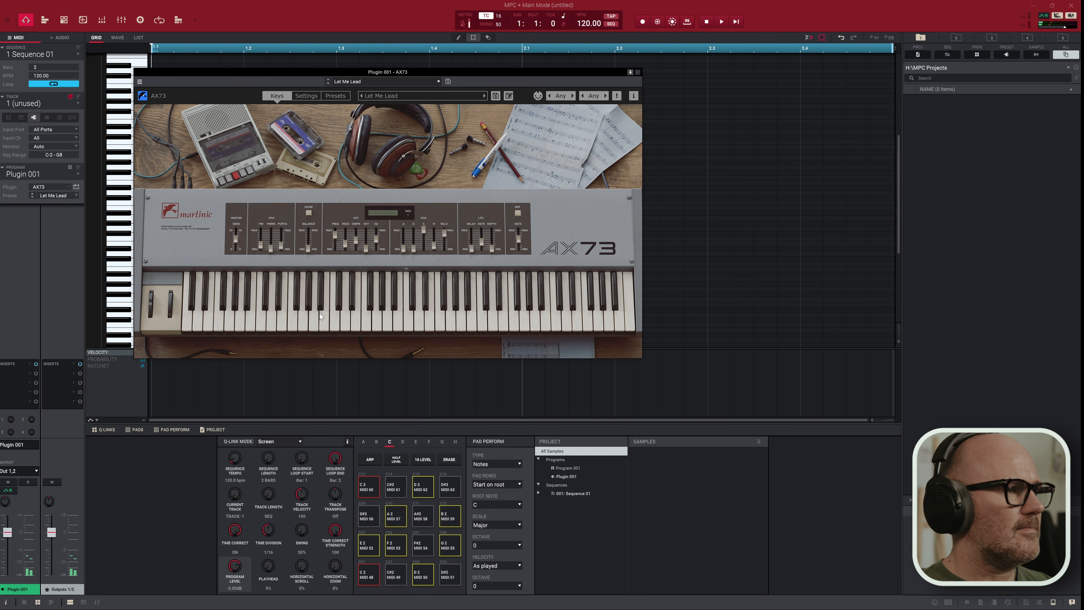
# Inspect the AX73's synthesis and effects settings, ending back on its keyboard view.
pyautogui.click(306, 98)
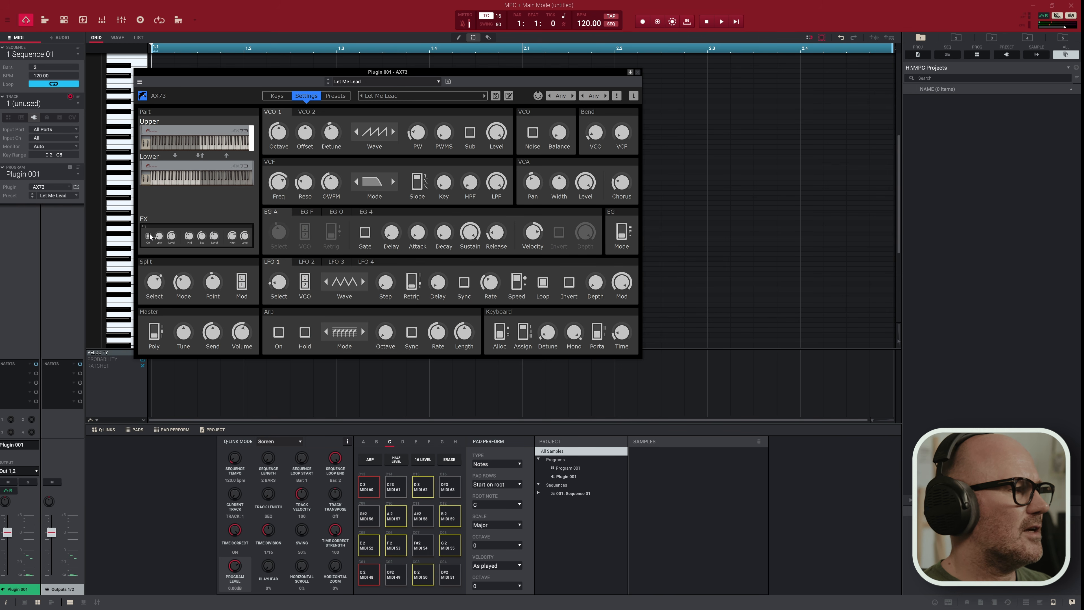
pyautogui.click(149, 237)
pyautogui.click(278, 232)
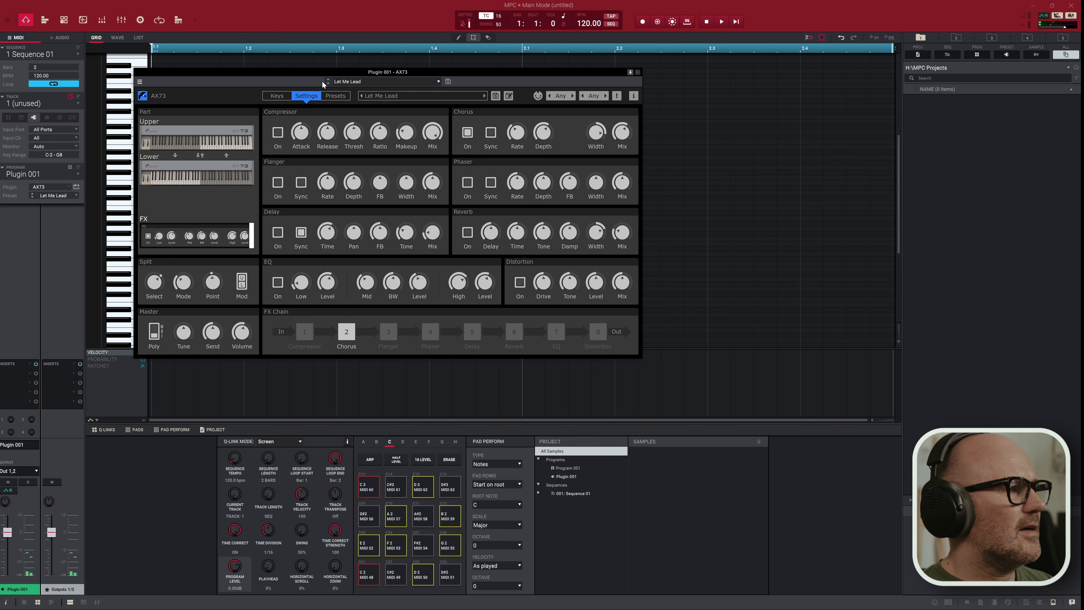
pyautogui.click(277, 96)
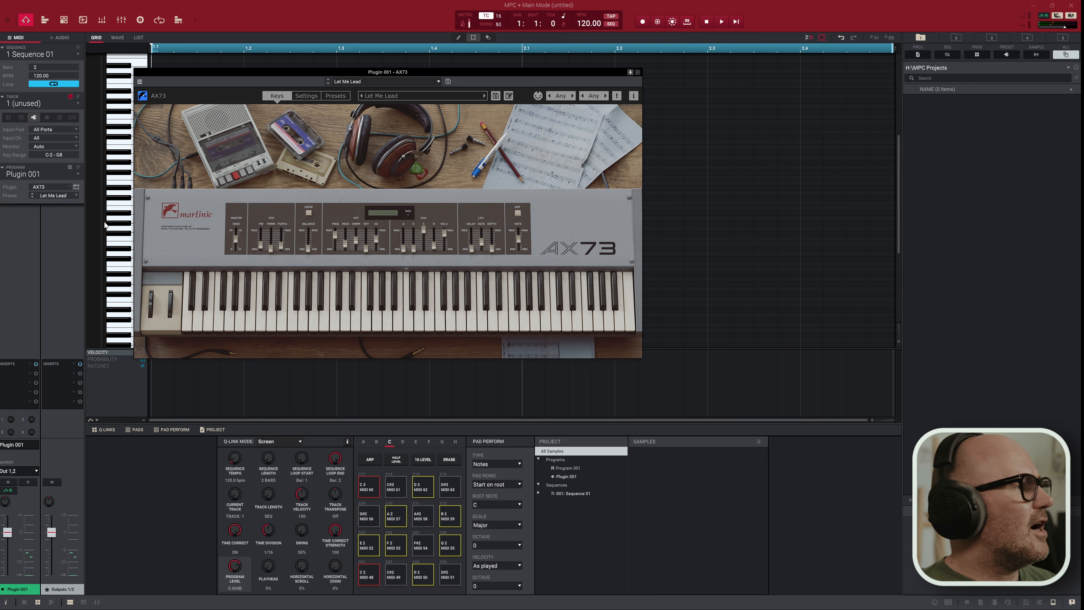
pyautogui.click(7, 20)
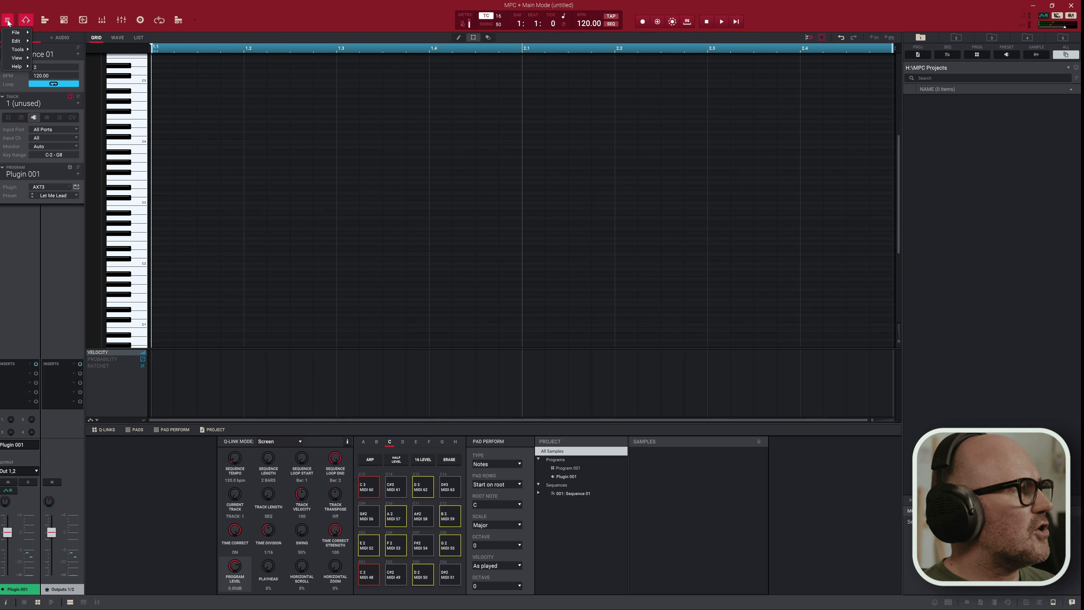
pyautogui.moveTo(18, 50)
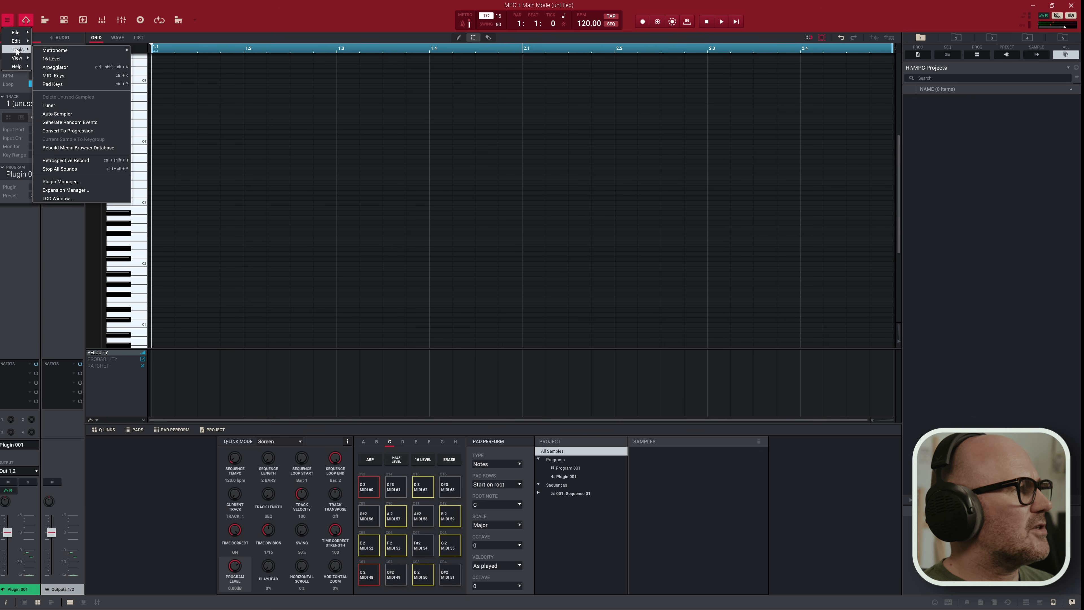
pyautogui.click(57, 114)
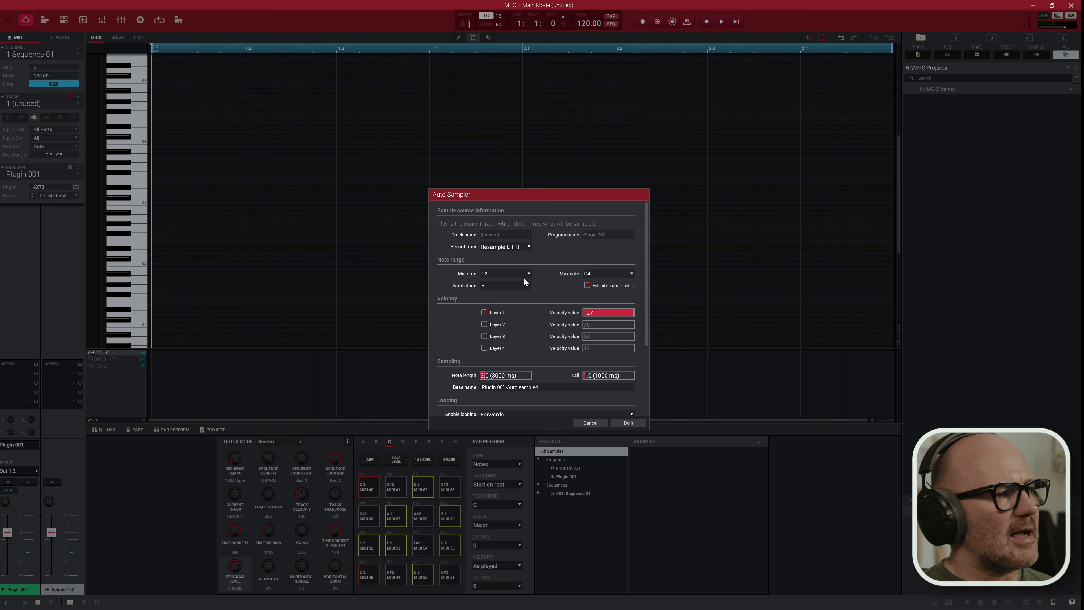
pyautogui.click(528, 272)
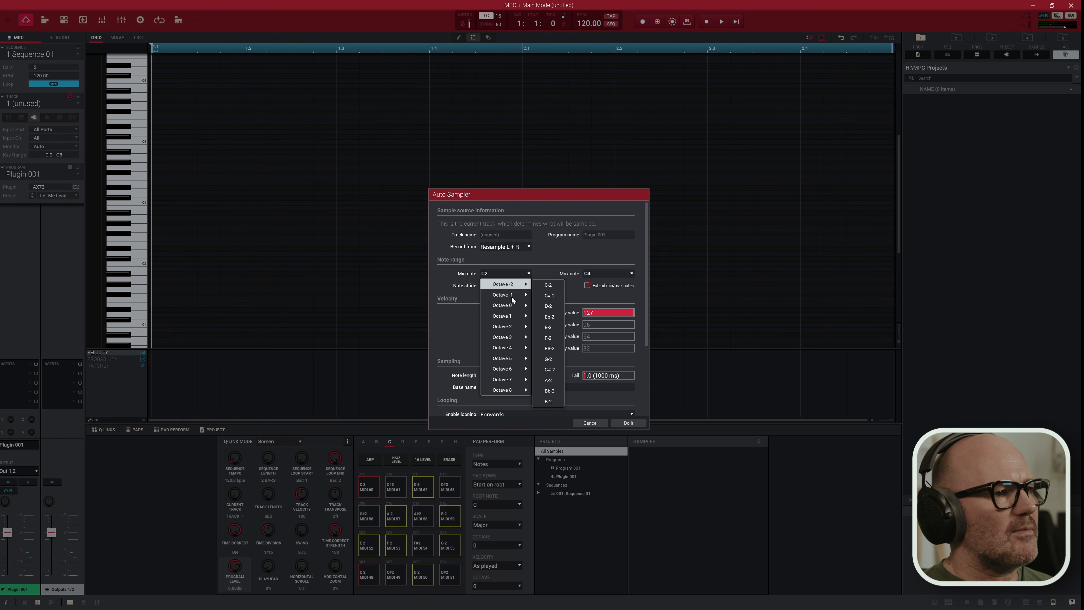
pyautogui.moveTo(506, 304)
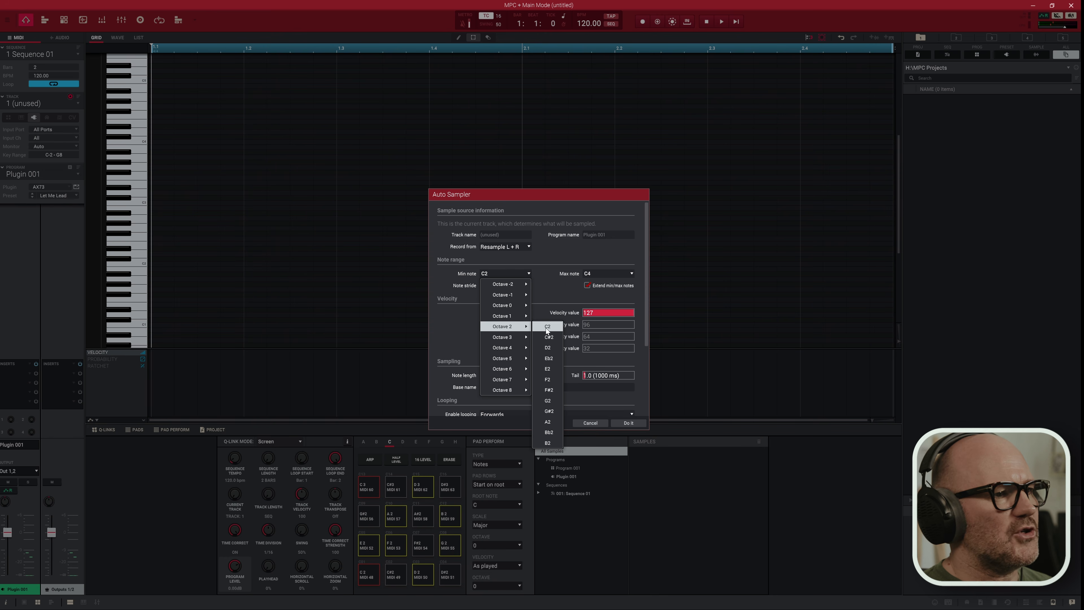
pyautogui.click(546, 261)
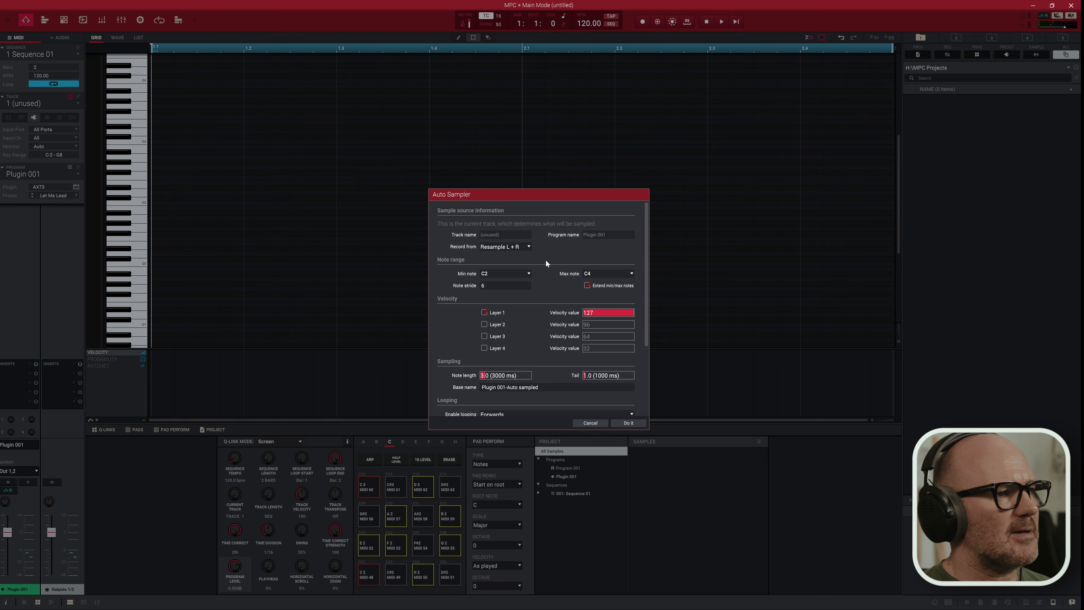
pyautogui.click(593, 421)
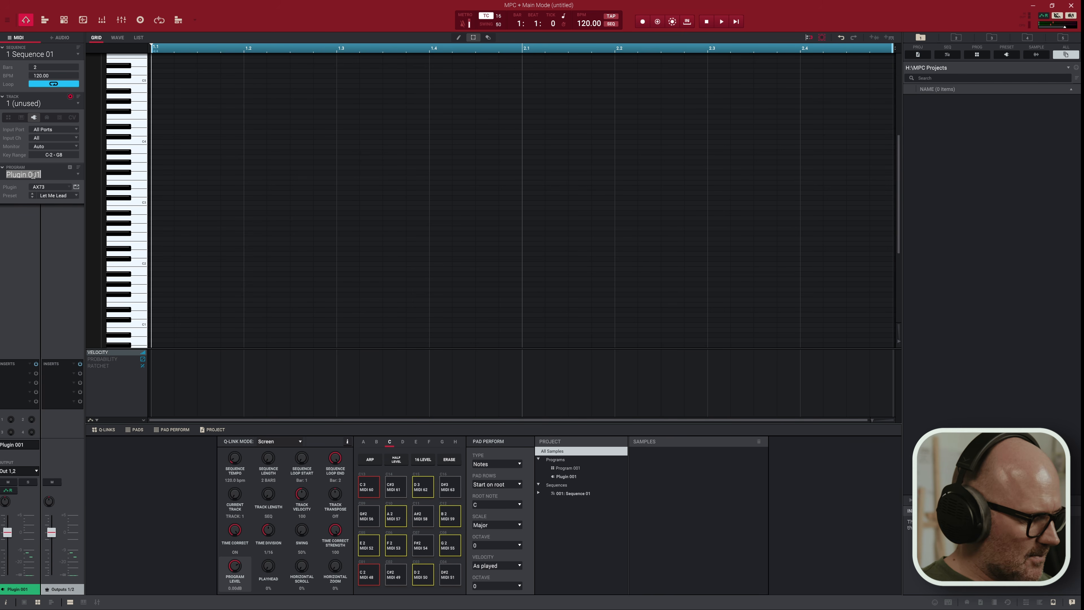
# Rename the plugin program as AX73 and open the Auto Sampler for it.
pyautogui.write('AX73')
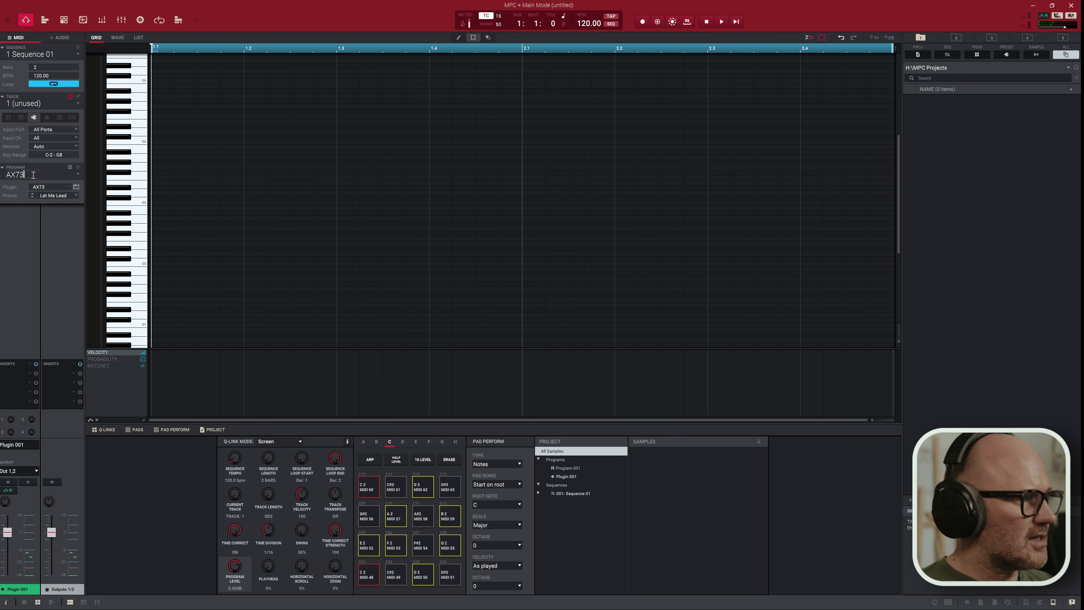
pyautogui.press('Return')
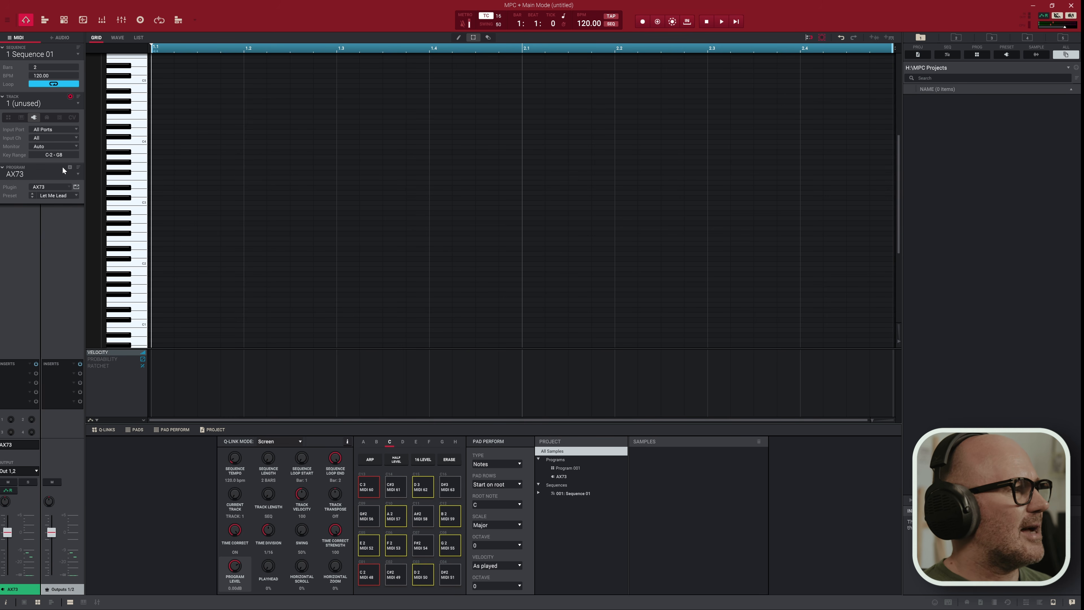
pyautogui.click(7, 19)
pyautogui.moveTo(17, 49)
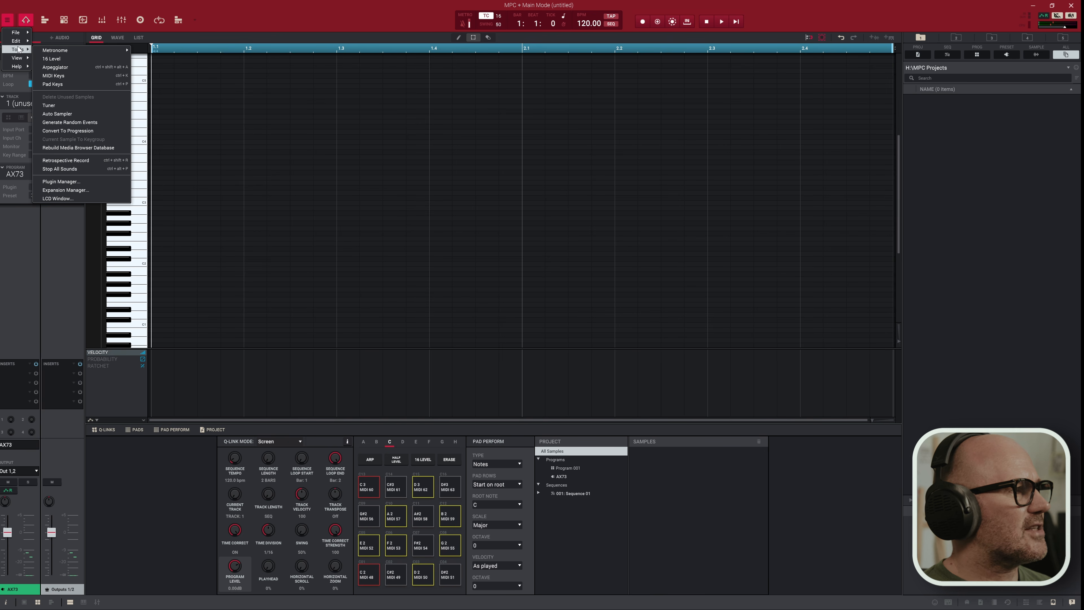
pyautogui.click(55, 114)
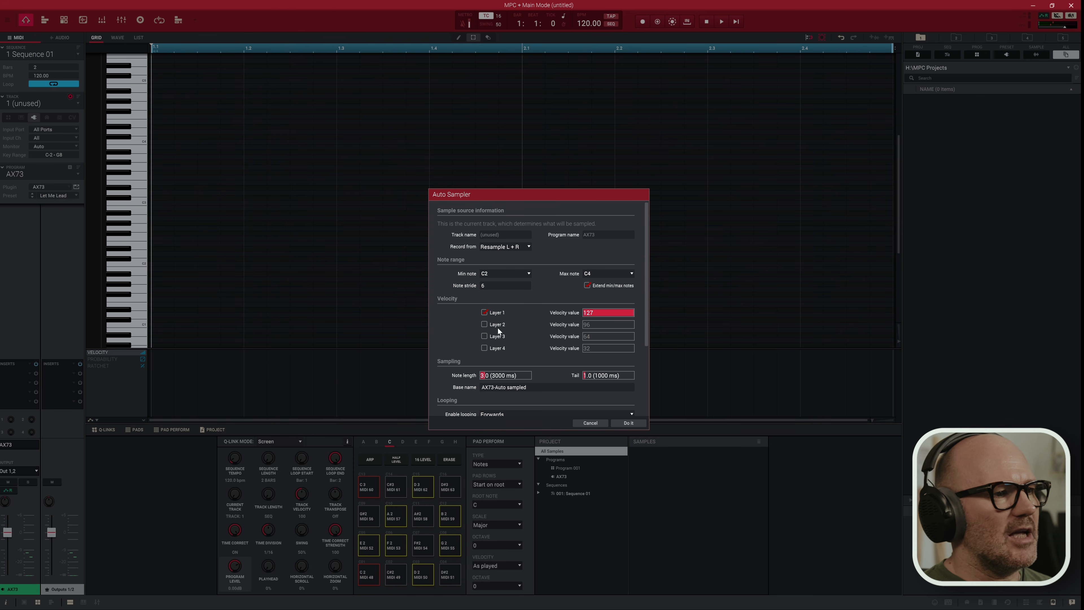
# Turn looping off in the Auto Sampler settings and run the auto-sampling of the AX73 program.
pyautogui.moveTo(646, 299); pyautogui.dragTo(646, 338)
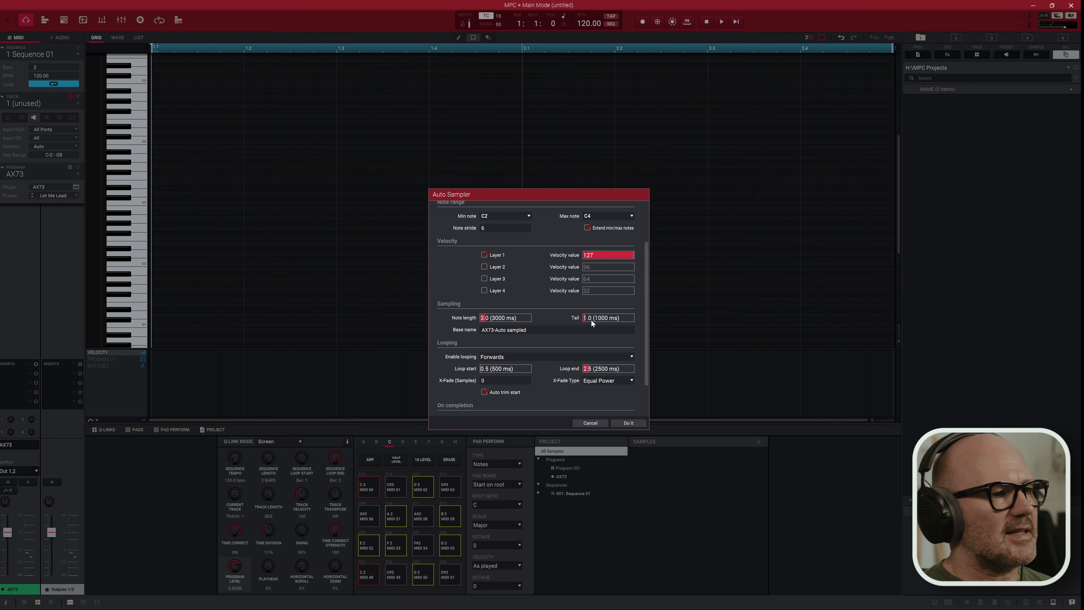
pyautogui.click(553, 357)
pyautogui.click(514, 362)
pyautogui.moveTo(647, 353); pyautogui.dragTo(638, 392)
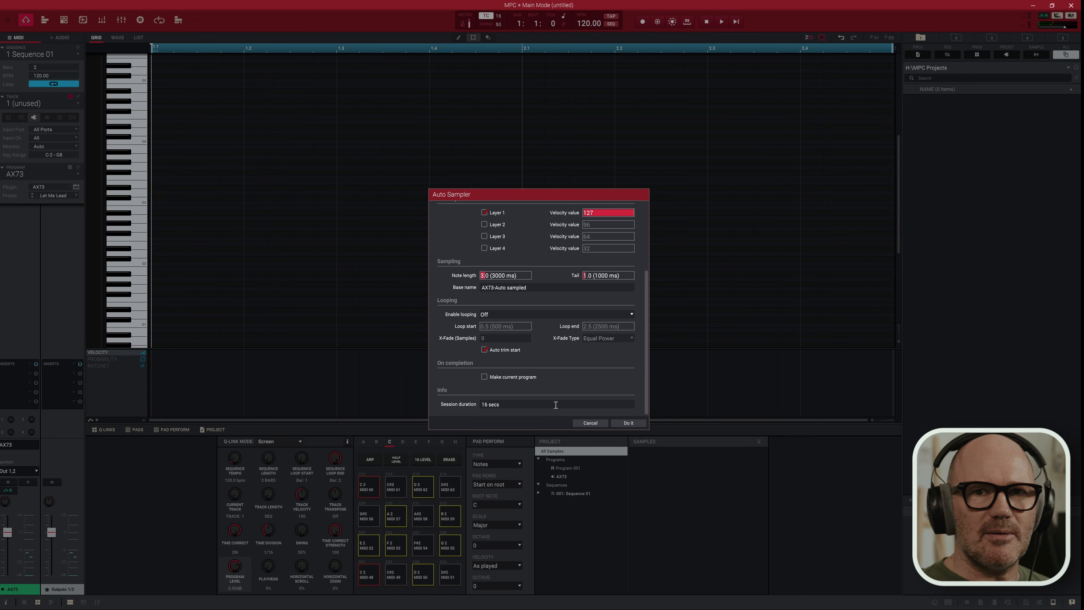
pyautogui.scroll(4, 556, 404)
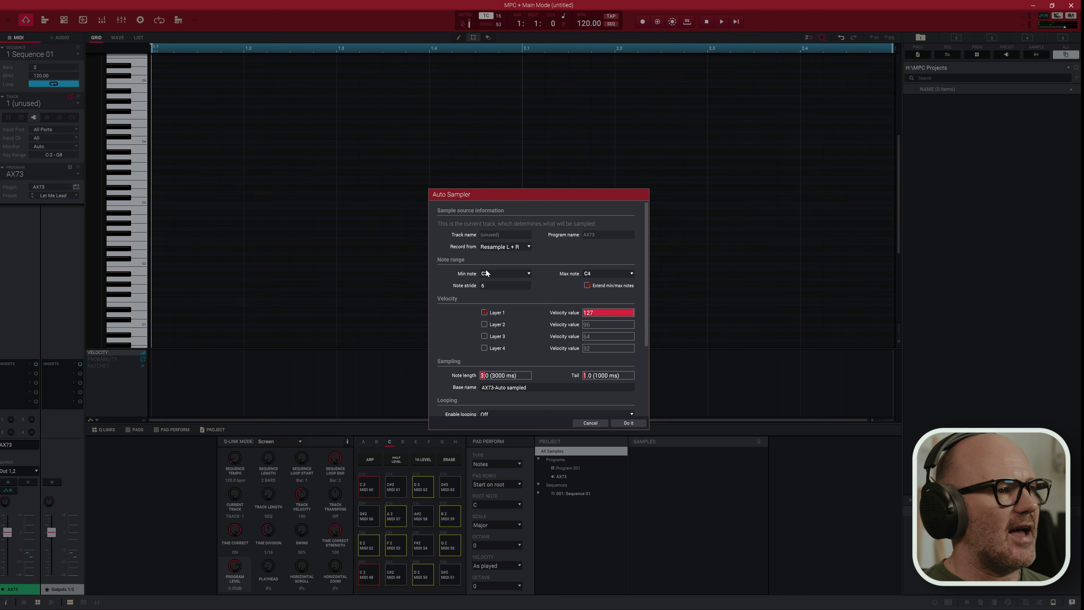
pyautogui.scroll(-3, 537, 363)
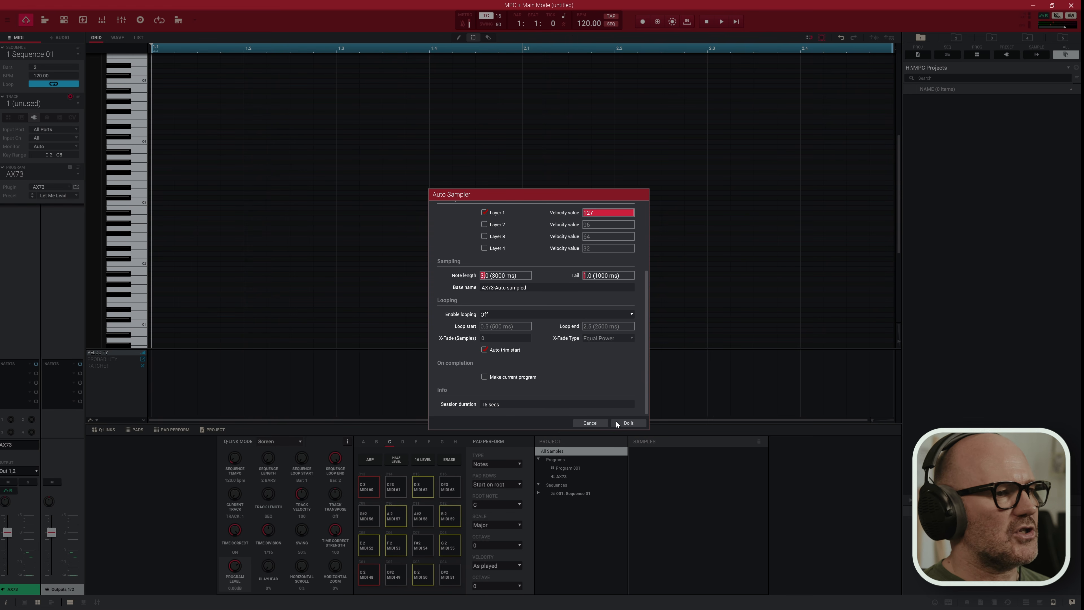
pyautogui.click(628, 423)
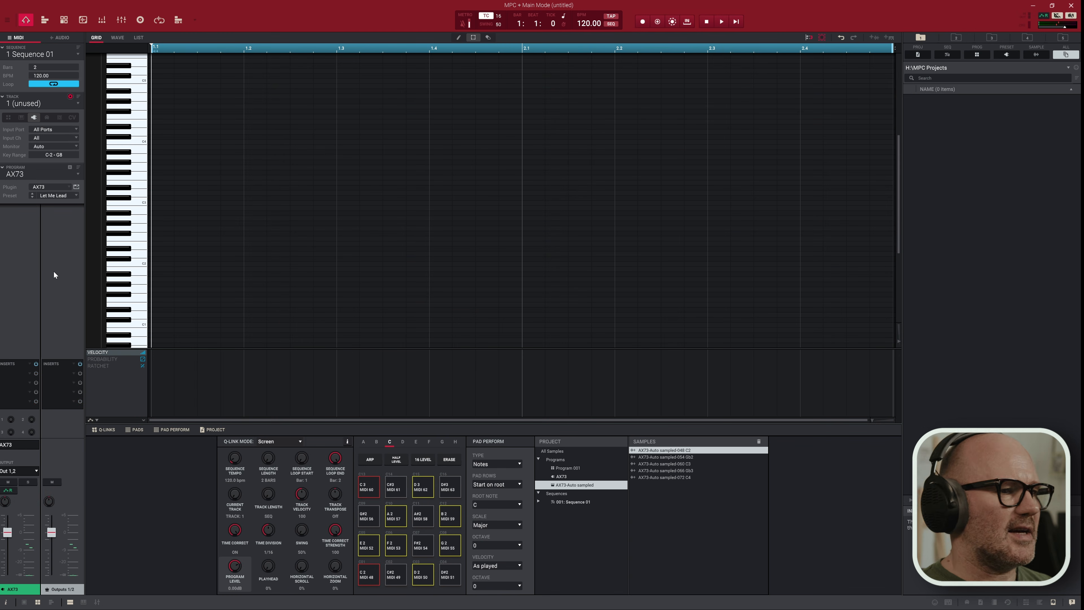
pyautogui.click(8, 20)
pyautogui.moveTo(17, 41)
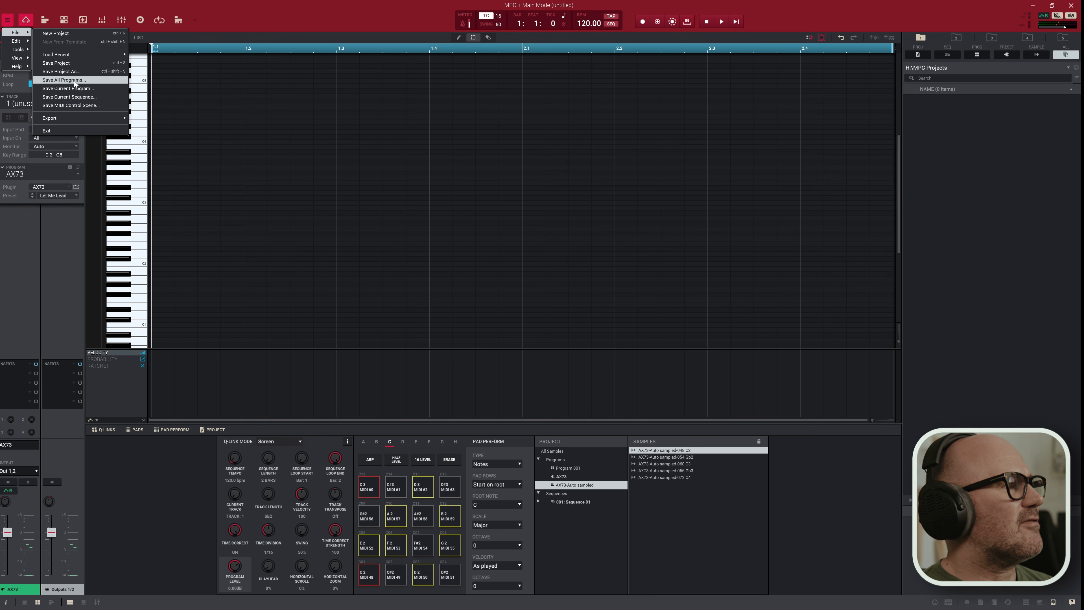
pyautogui.click(68, 88)
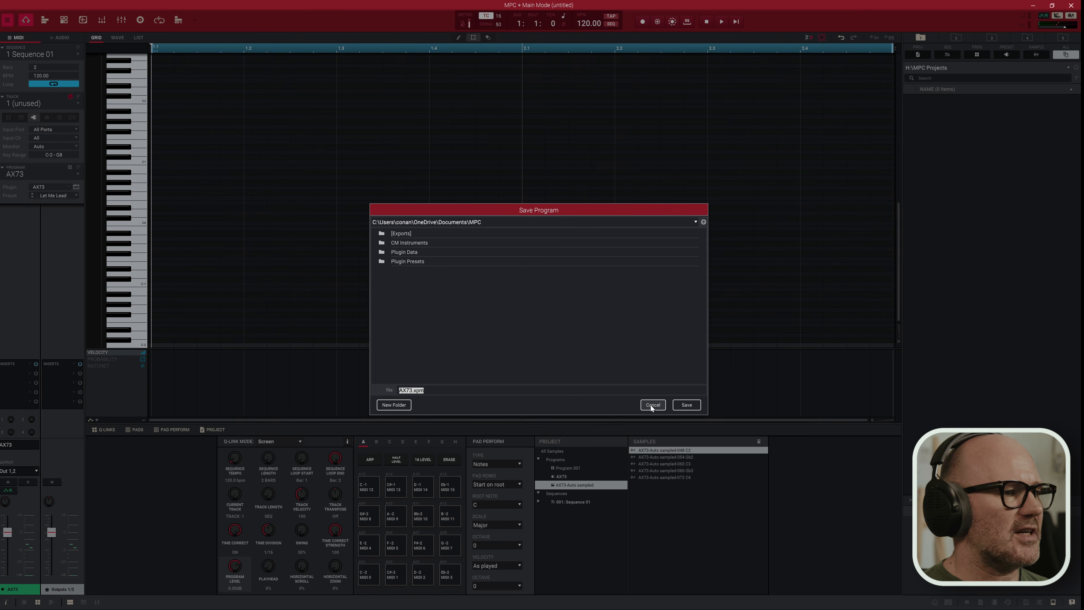
pyautogui.click(660, 407)
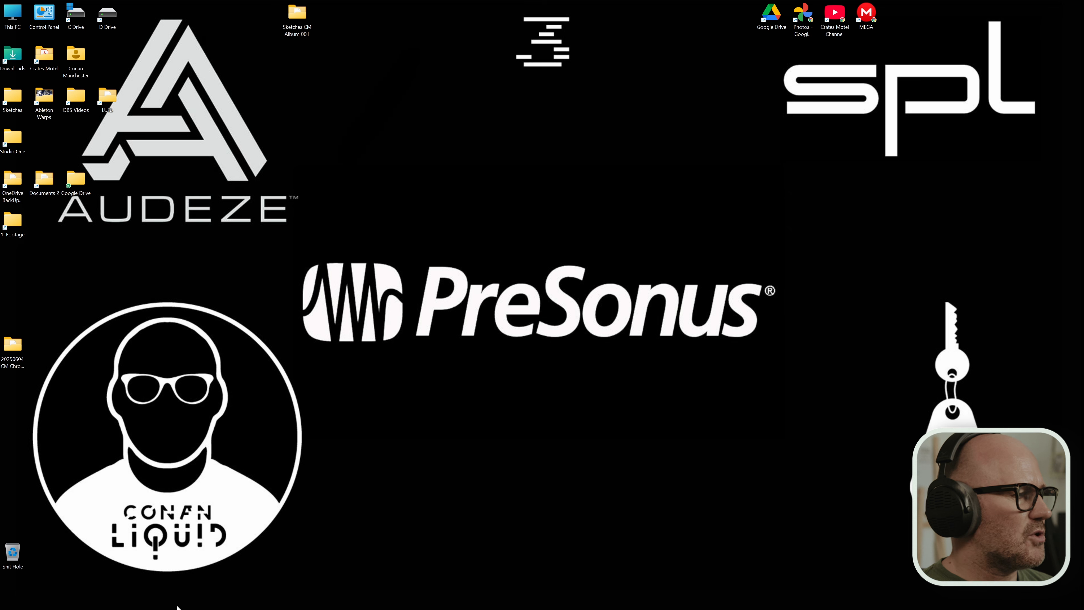
# Create a new project in MPC 3 and delete its default Trap-Kit-Default track.
pyautogui.moveTo(177, 606)
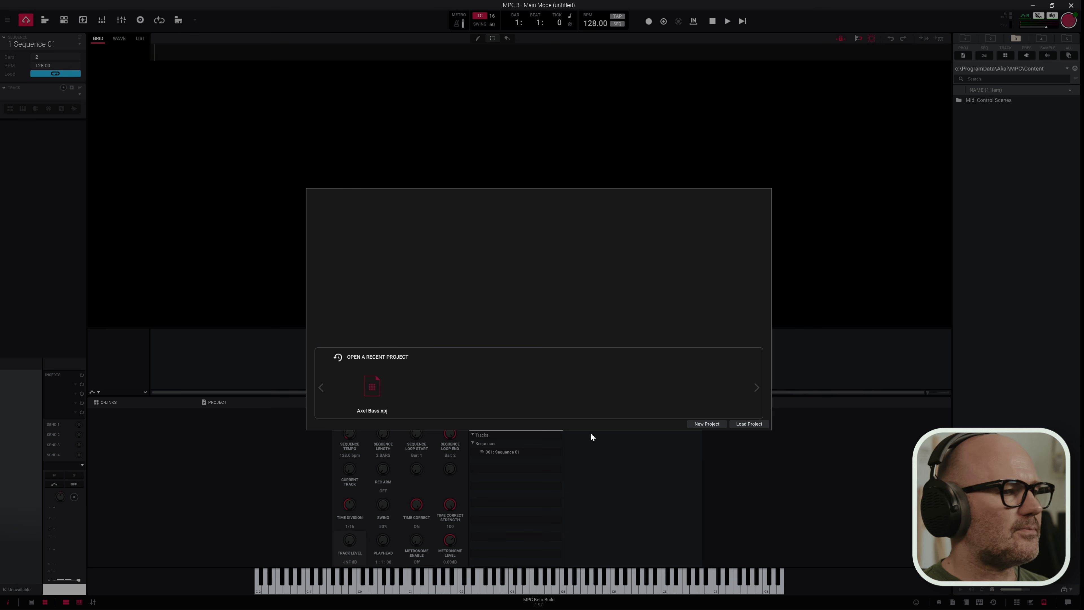
pyautogui.click(712, 425)
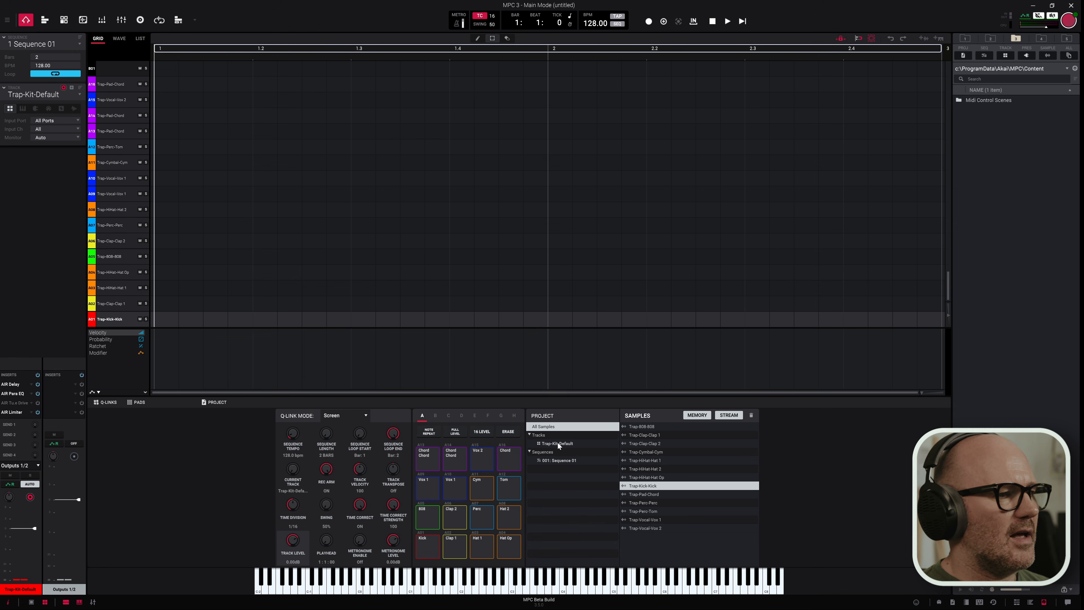
pyautogui.rightClick(557, 443)
pyautogui.click(525, 423)
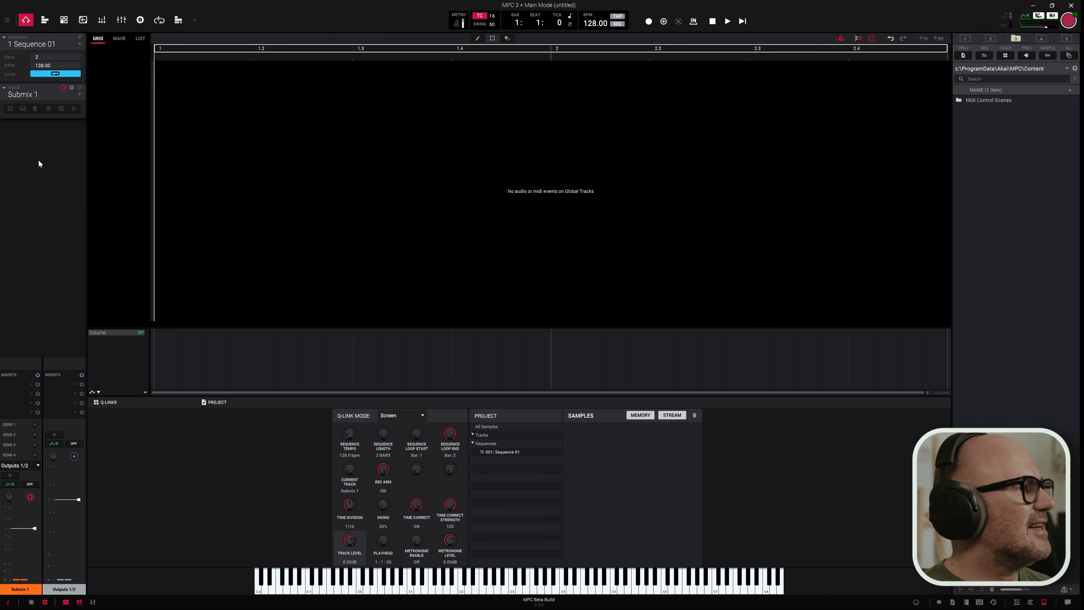
# Add one new track of type Plugin to the project.
pyautogui.click(71, 88)
pyautogui.click(554, 301)
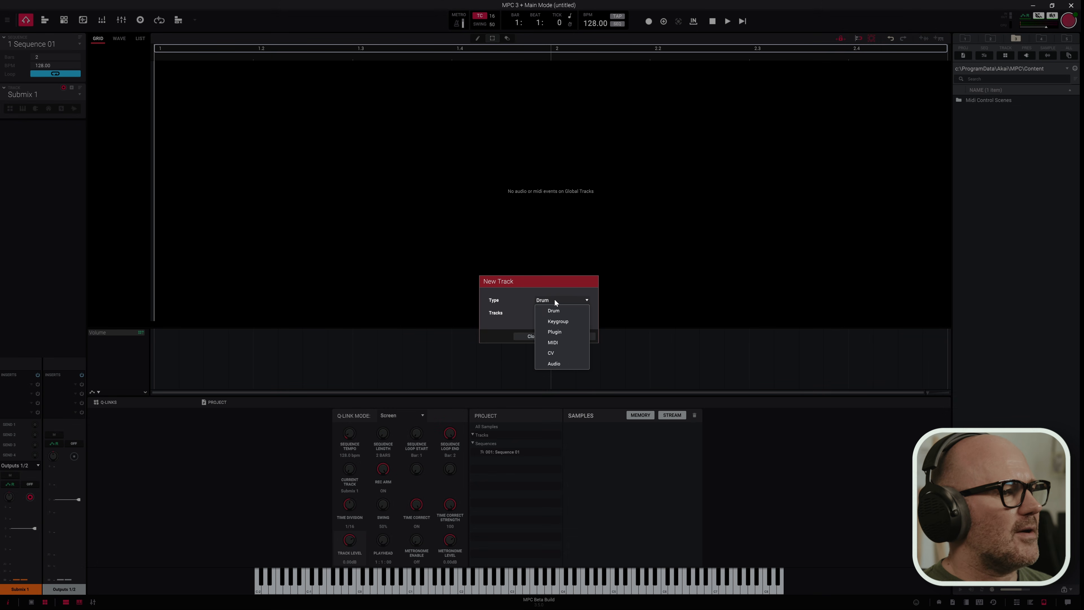
pyautogui.click(566, 332)
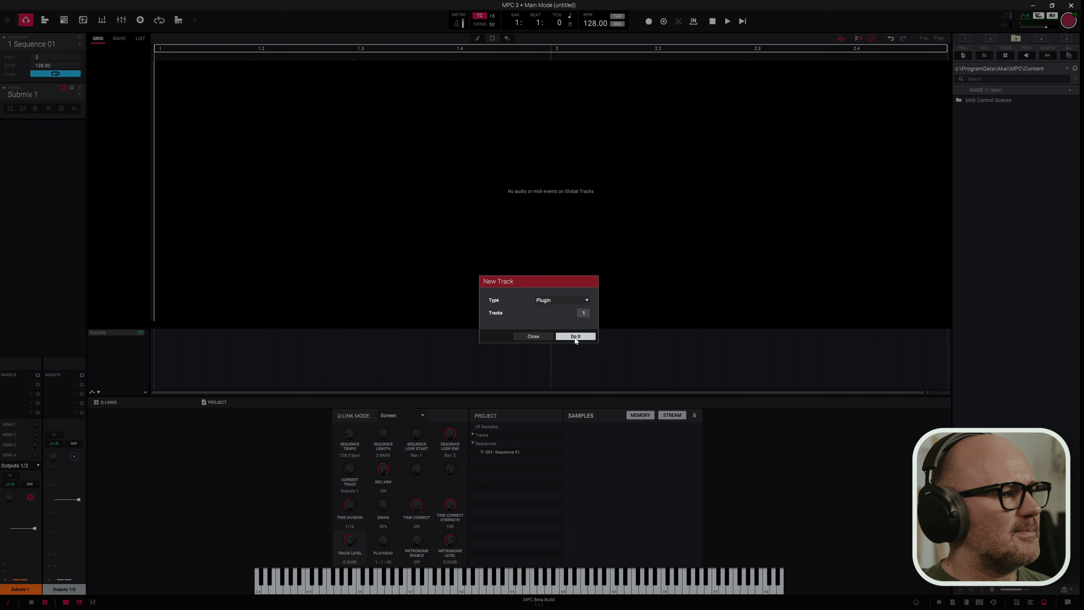
pyautogui.click(575, 336)
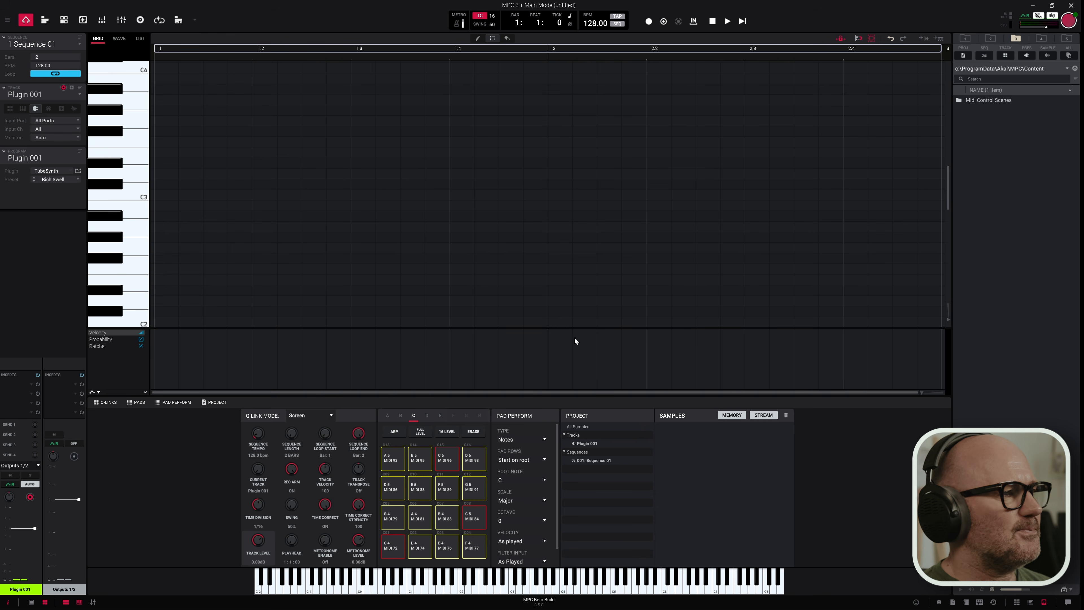
# Load the VST3 plugin BA-1 by BABY Audio on the plugin track and open its interface.
pyautogui.click(59, 171)
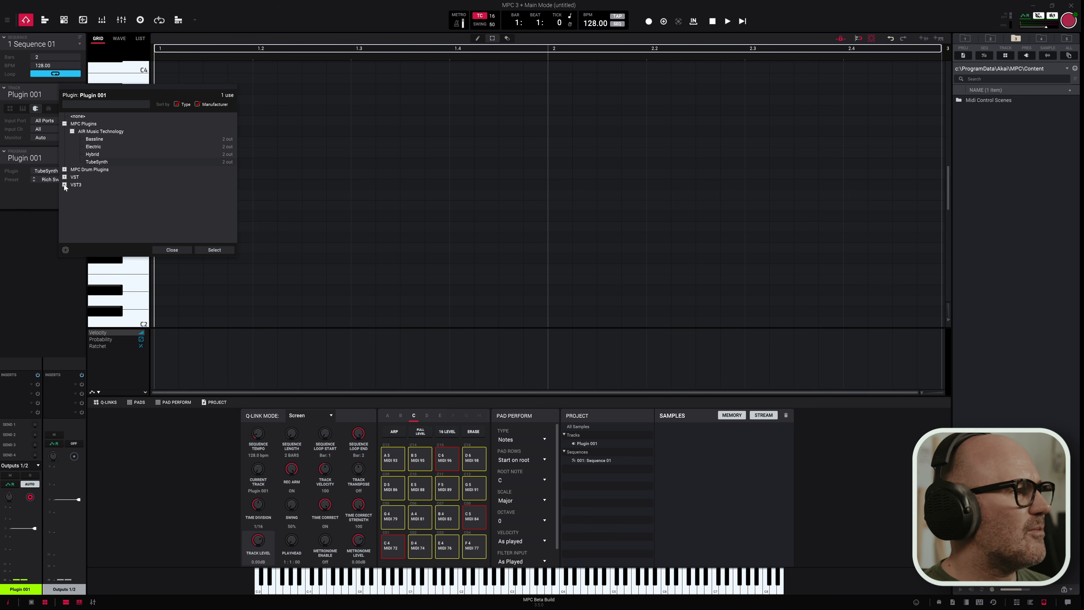
pyautogui.click(64, 184)
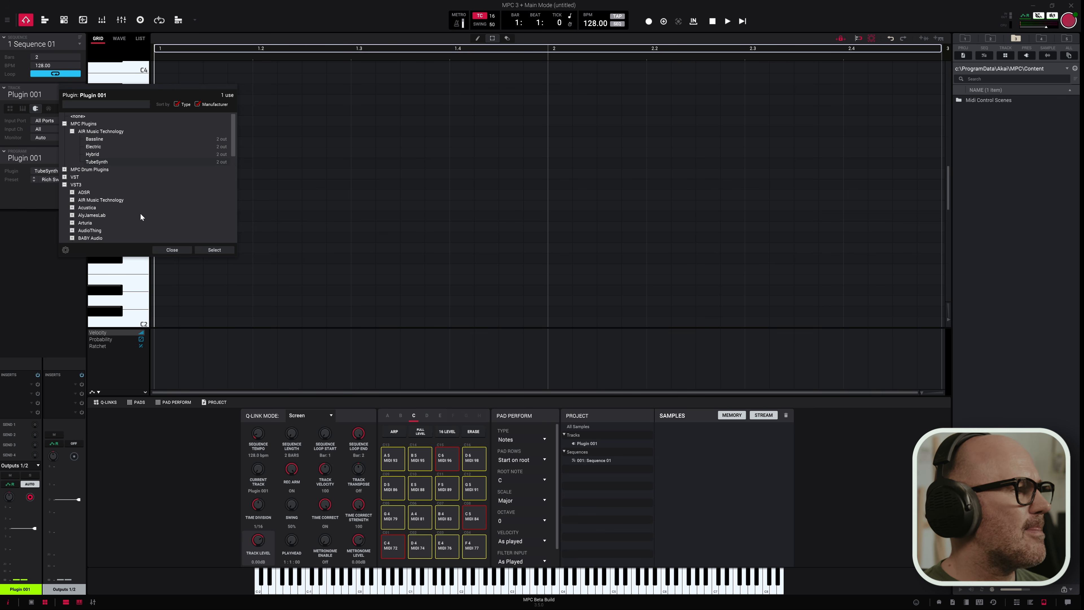
pyautogui.scroll(-3, 141, 213)
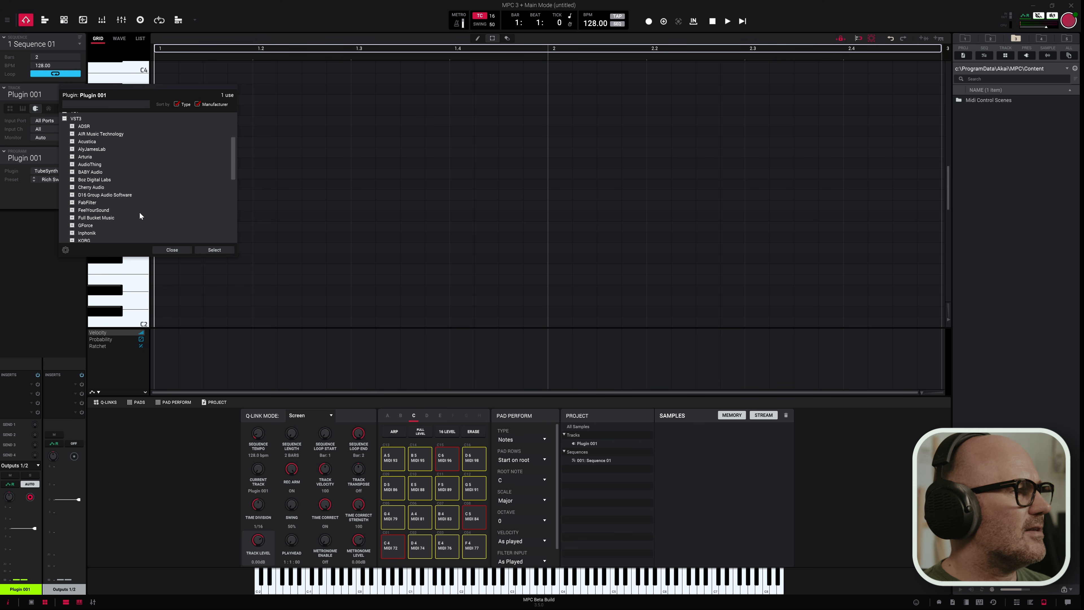
pyautogui.scroll(-2, 132, 210)
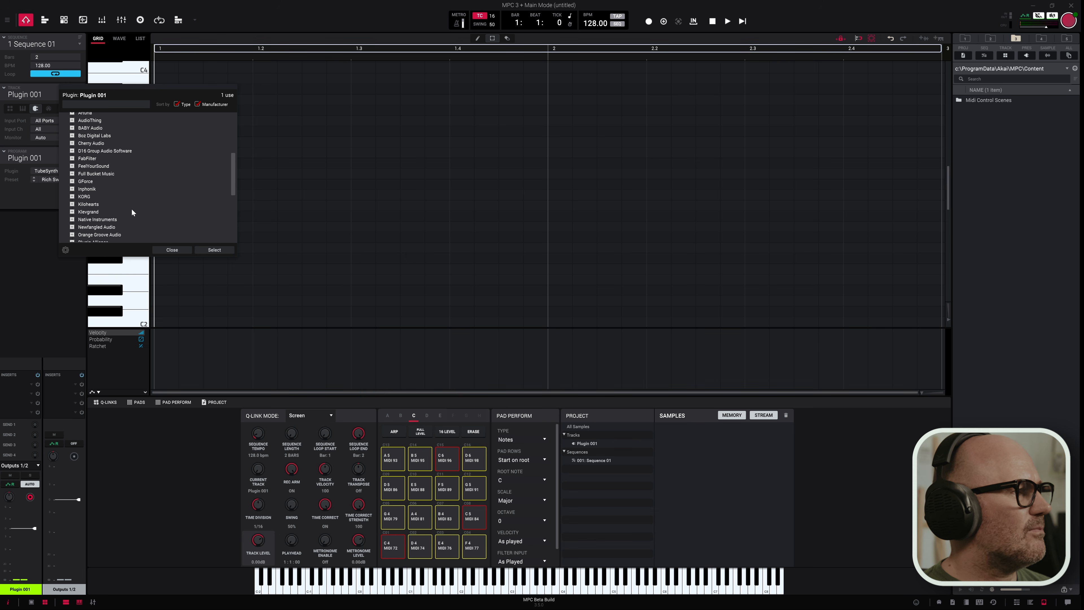
pyautogui.scroll(1, 128, 209)
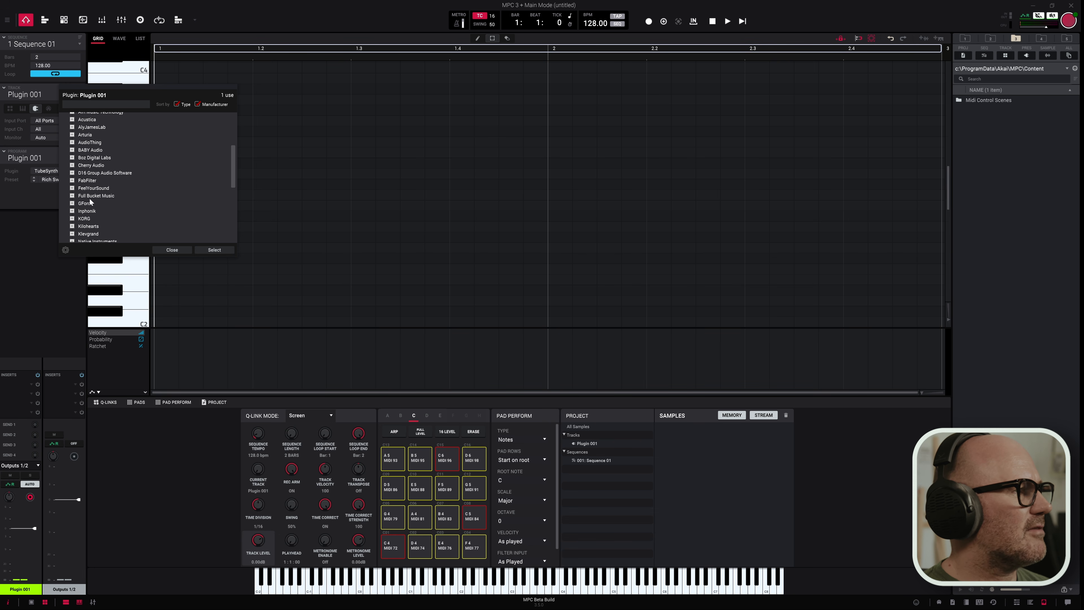
pyautogui.scroll(1, 90, 202)
pyautogui.click(71, 172)
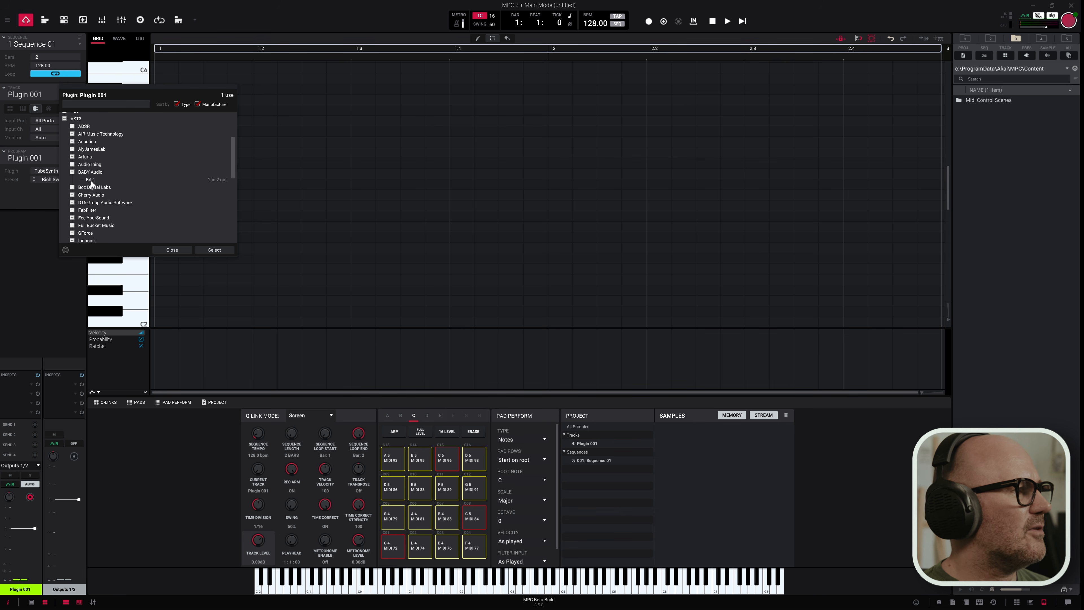
pyautogui.click(214, 250)
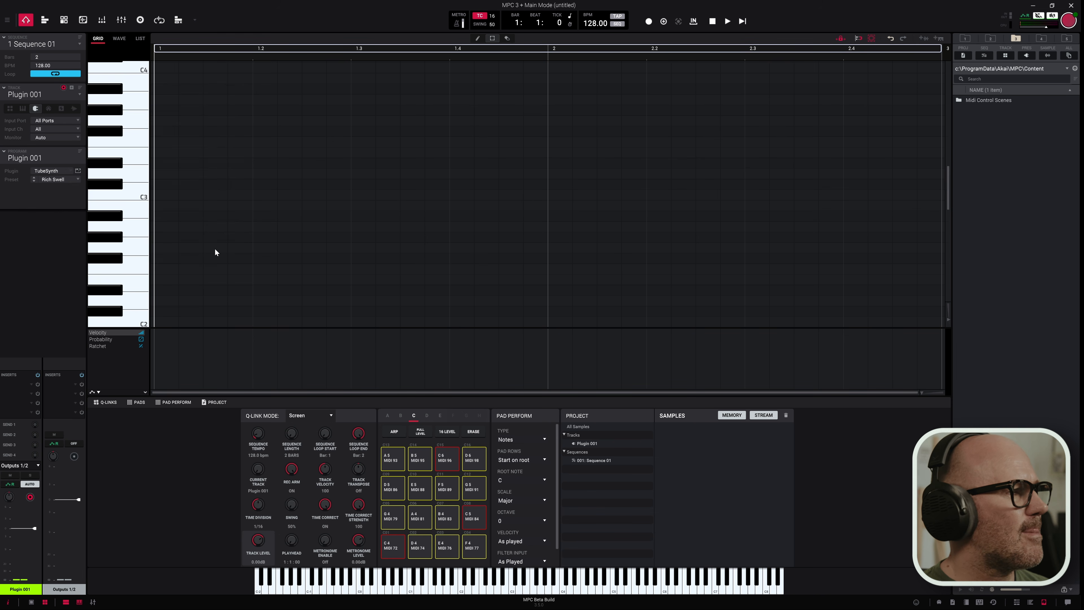
pyautogui.click(78, 171)
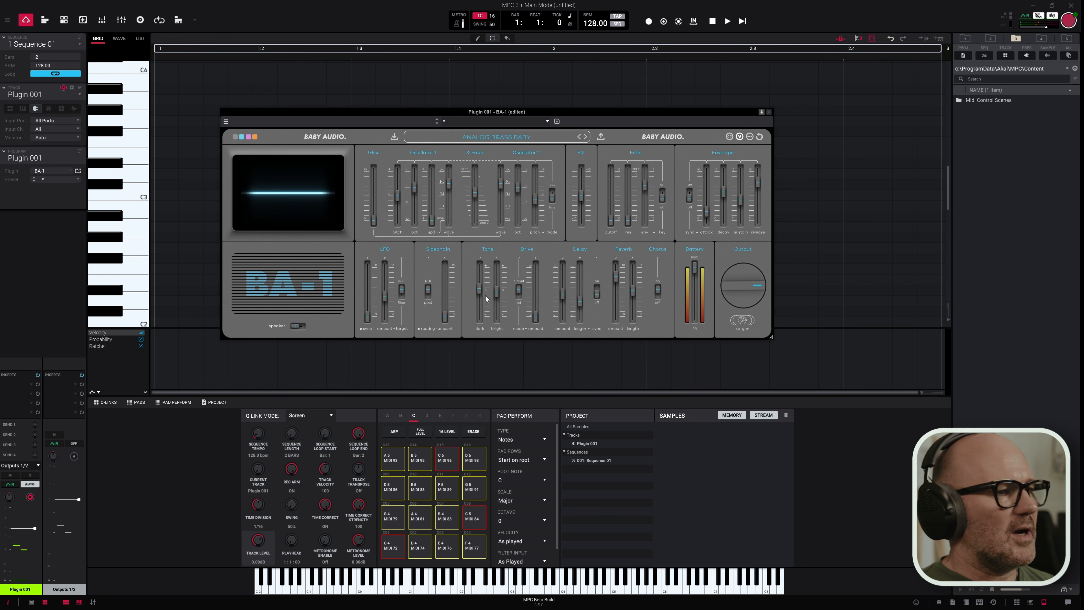
pyautogui.click(7, 19)
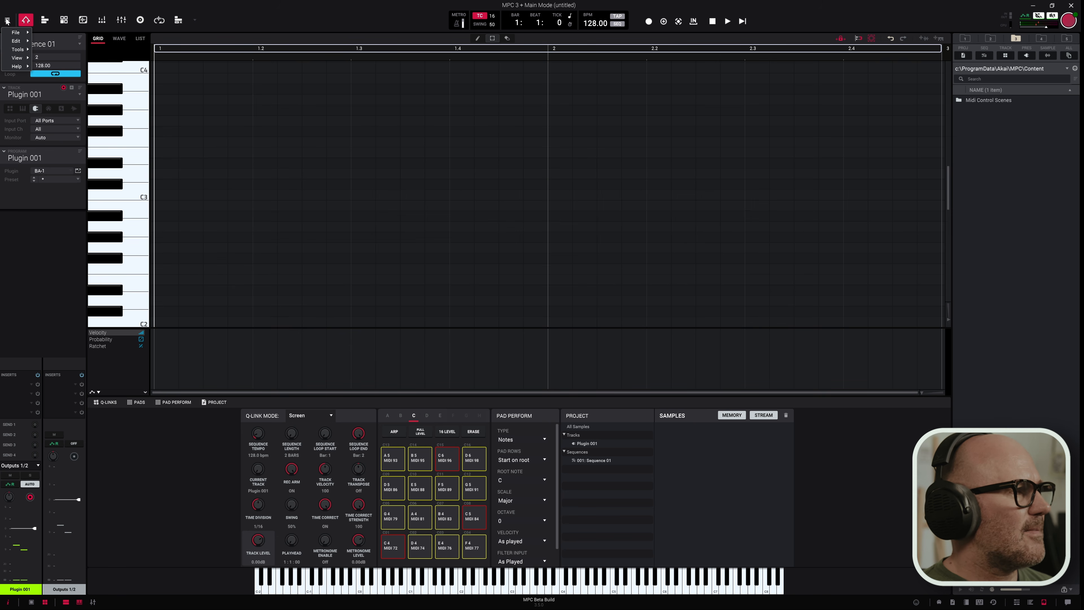
pyautogui.moveTo(19, 51)
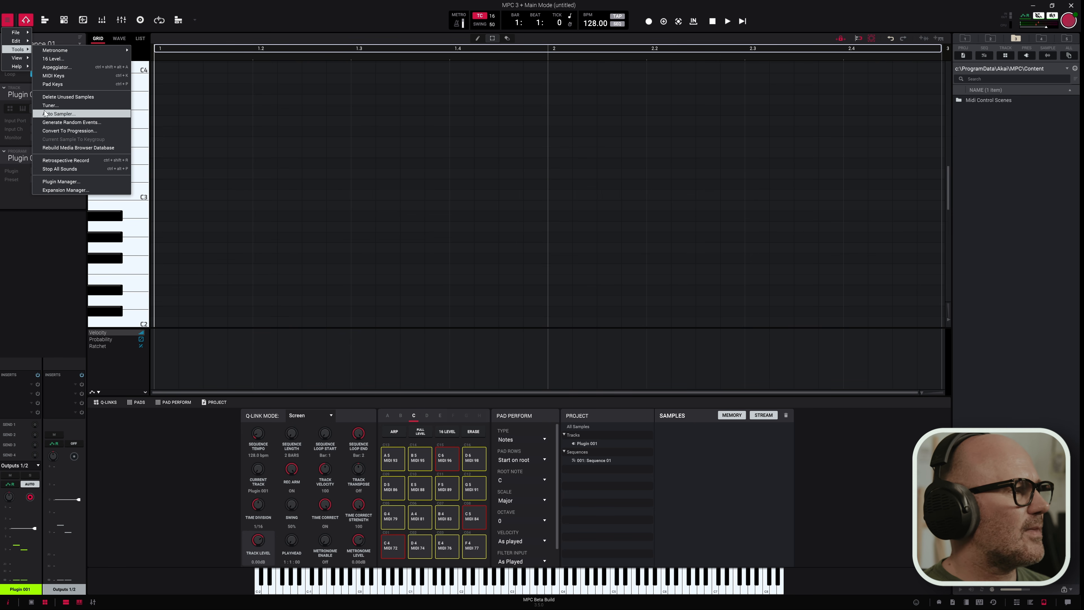
pyautogui.click(58, 114)
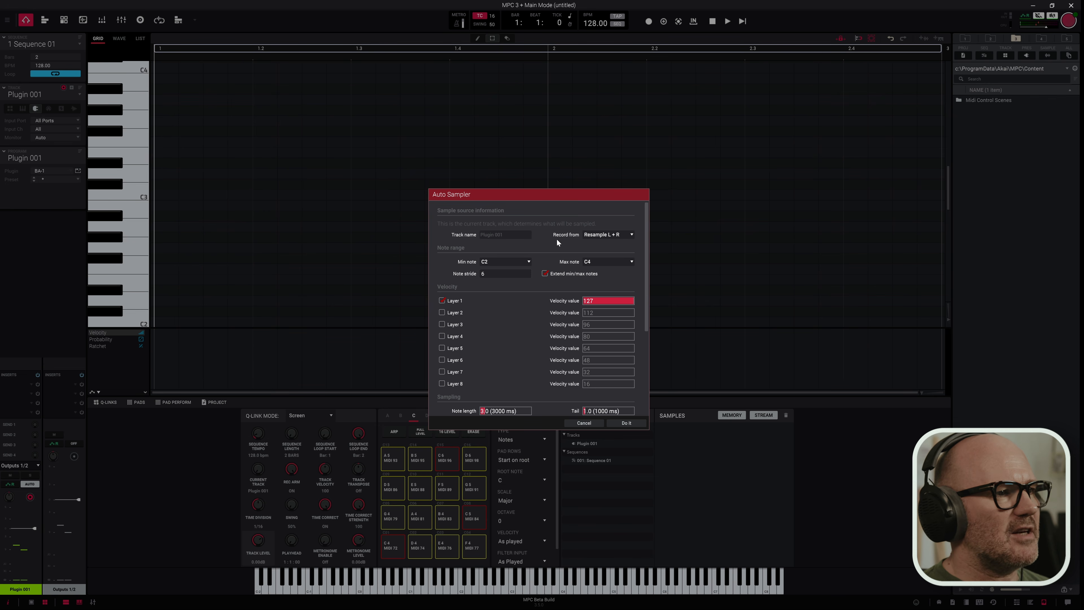
pyautogui.click(585, 424)
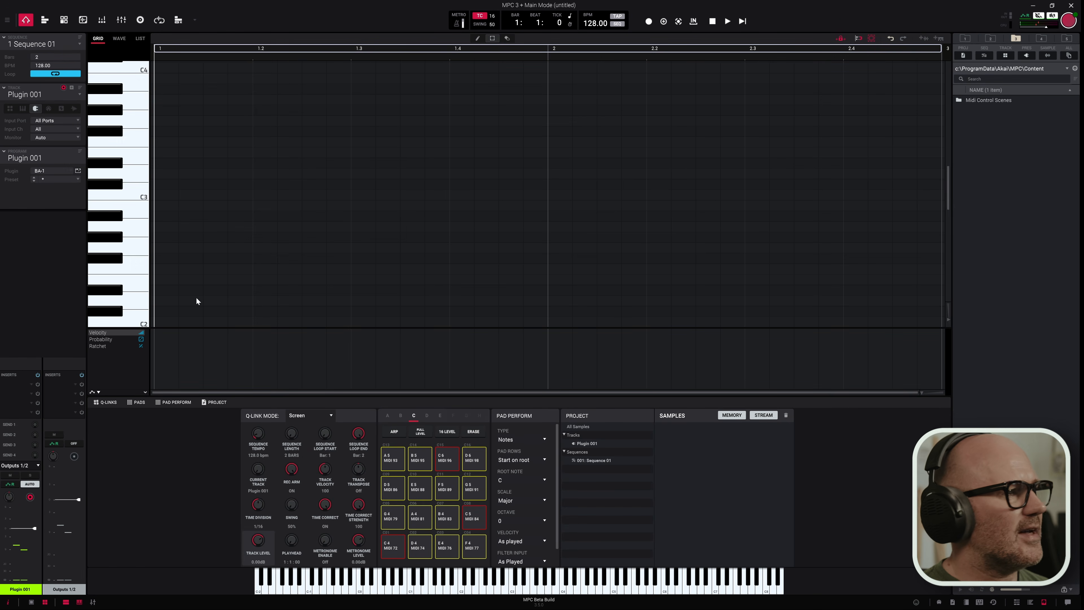
# Rename the plugin track as Baby Audio and open the Auto Sampler for it.
pyautogui.doubleClick(37, 95)
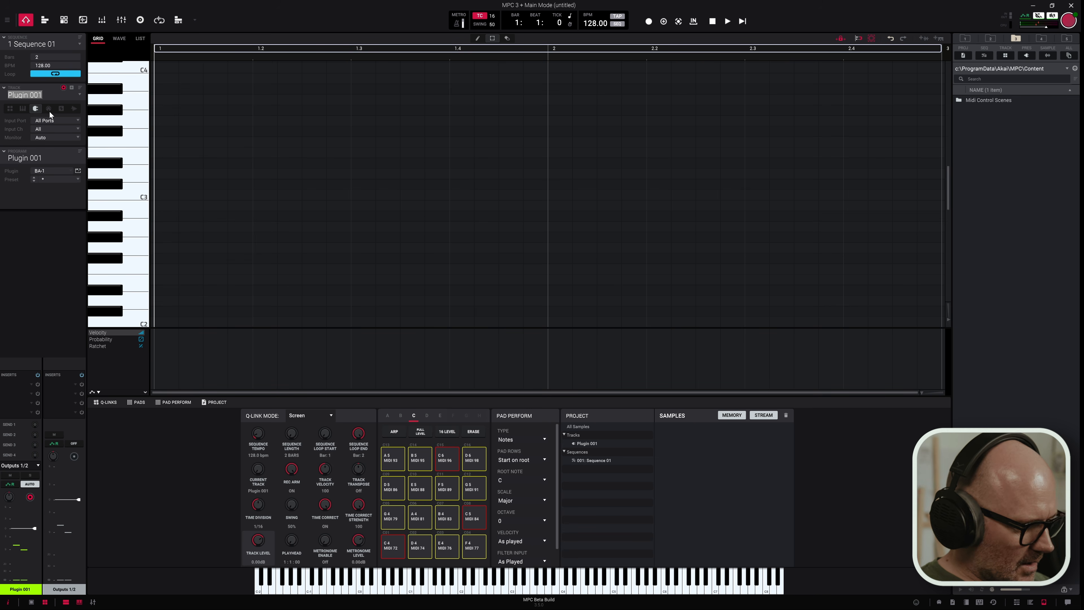
pyautogui.write('Baby')
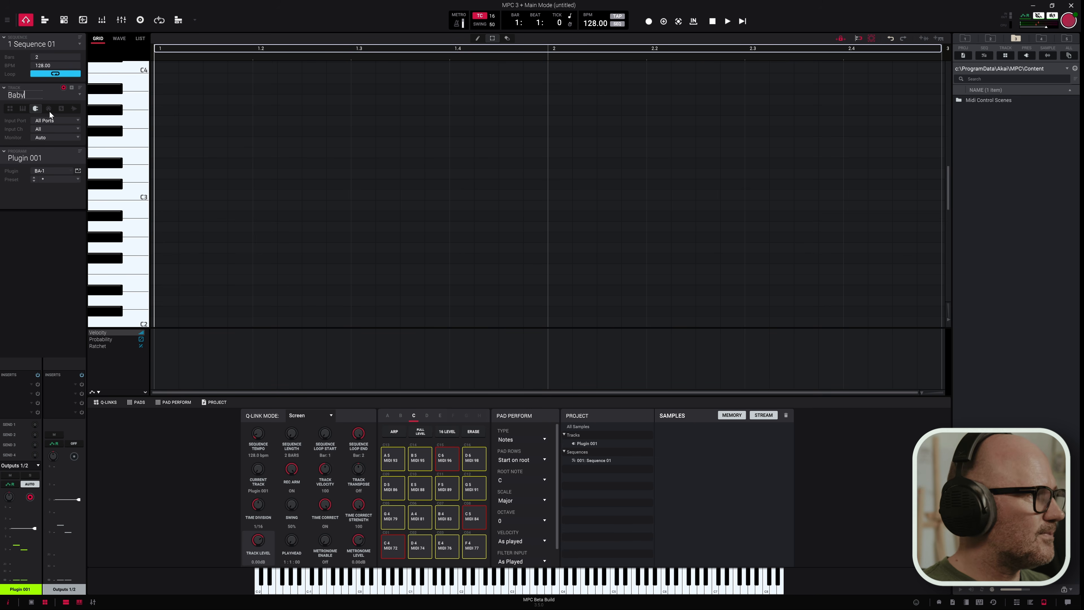
pyautogui.press('Return')
pyautogui.click(7, 21)
pyautogui.moveTo(19, 49)
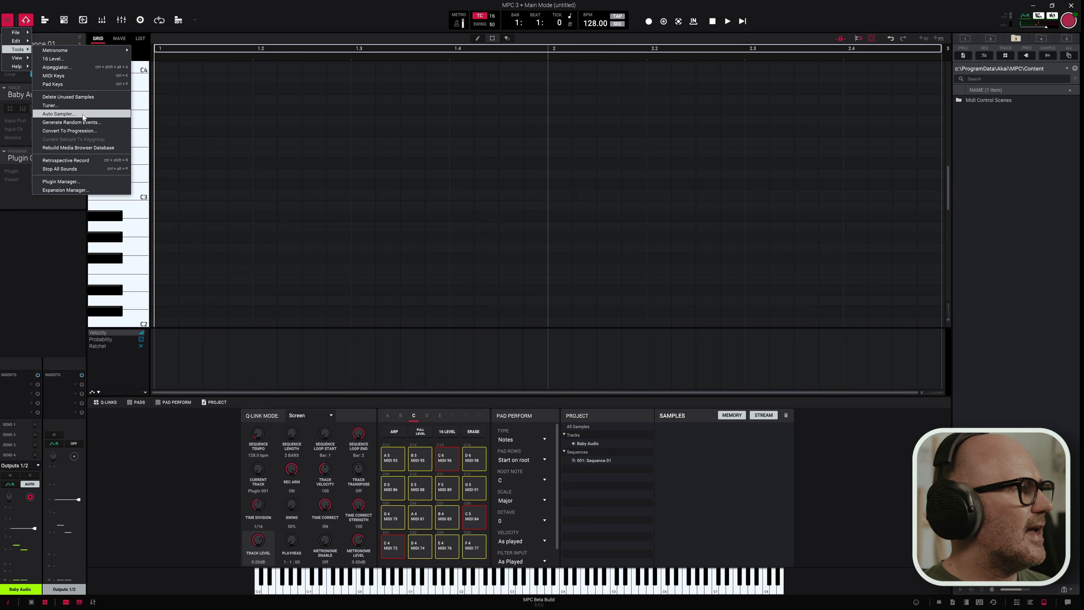
pyautogui.click(59, 114)
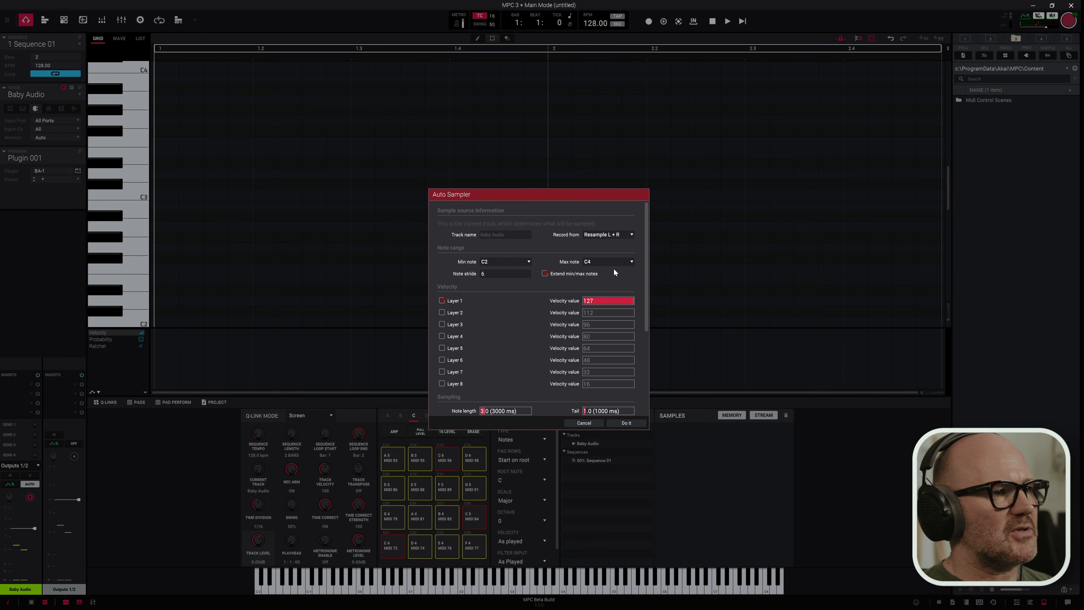
# Set the Auto Sampler's note length to 2400 ms and auto-sample the Baby Audio track with Forwards looping.
pyautogui.moveTo(645, 281); pyautogui.dragTo(649, 363)
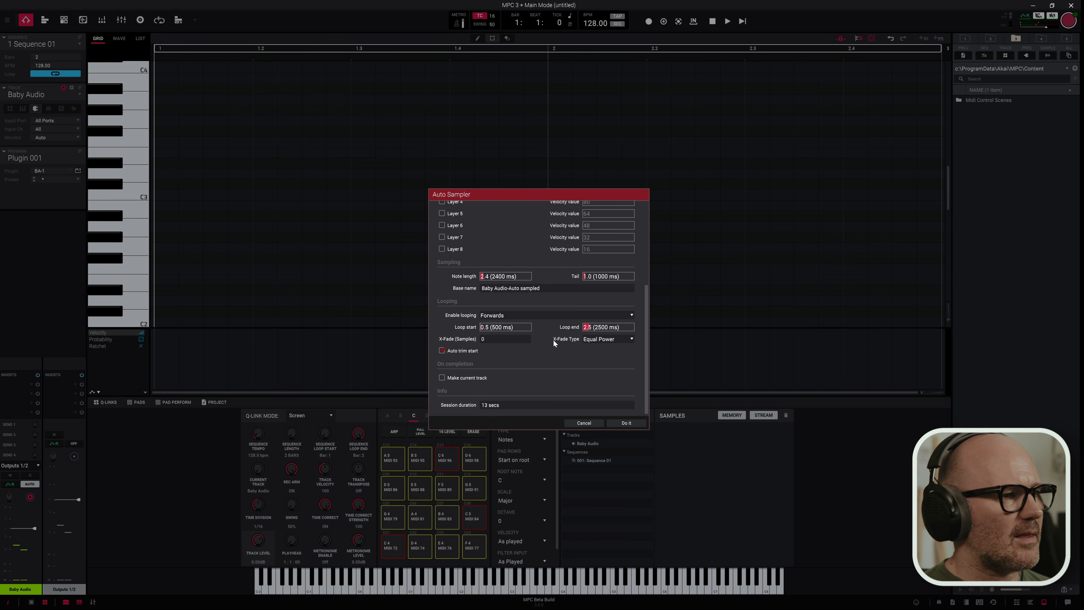
pyautogui.scroll(-1, 602, 370)
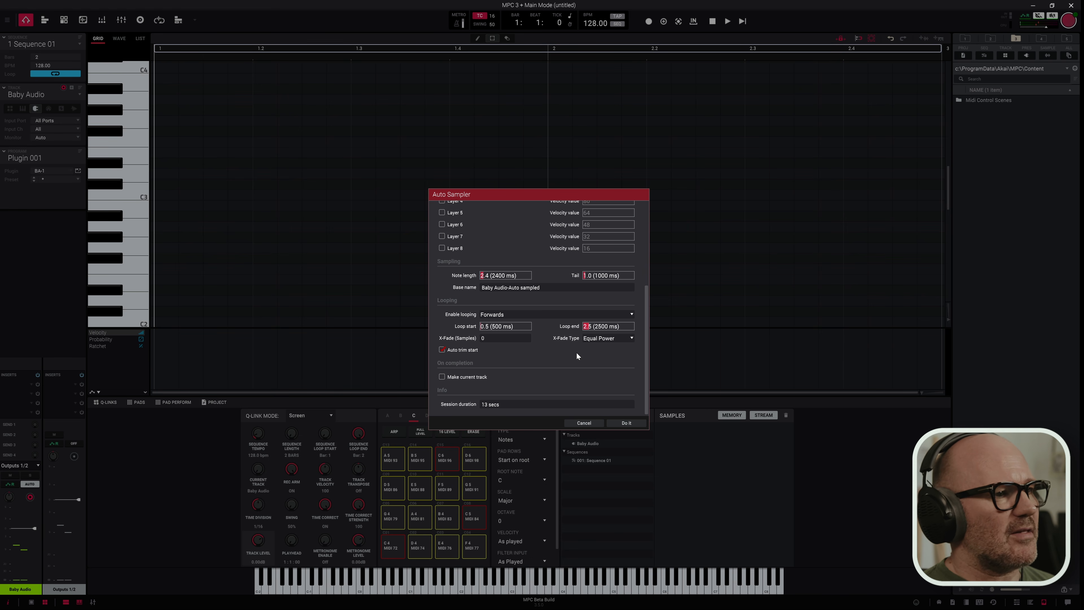
pyautogui.scroll(5, 551, 341)
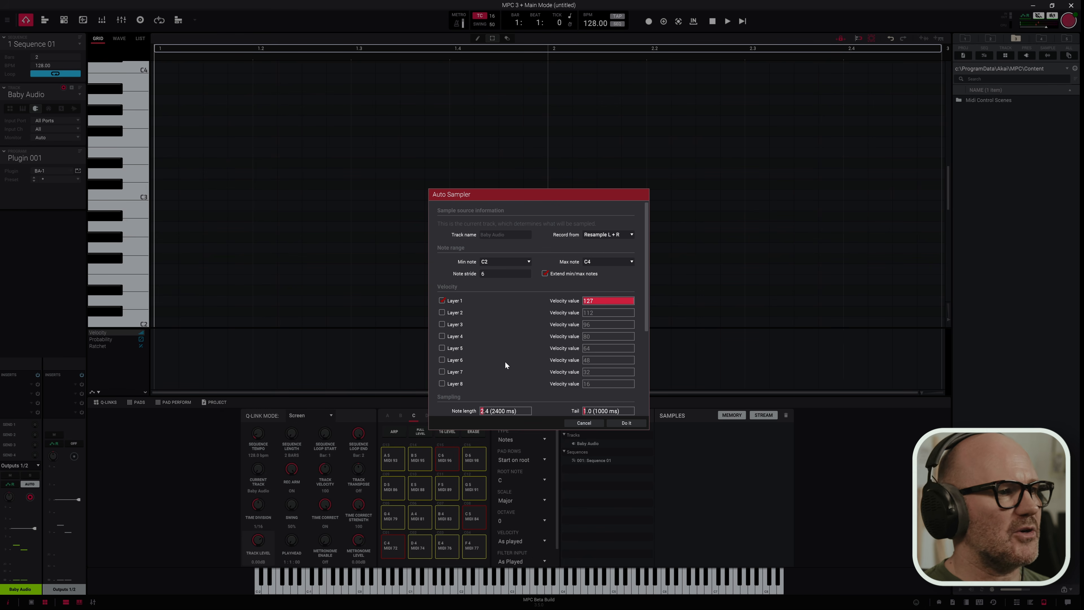
pyautogui.scroll(-5, 533, 347)
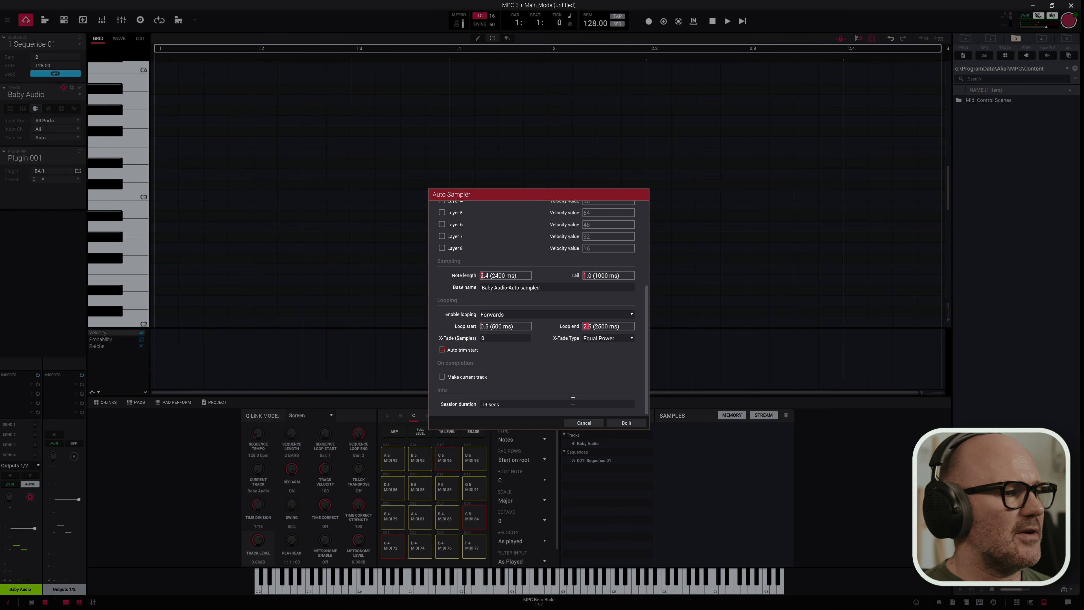
pyautogui.click(626, 423)
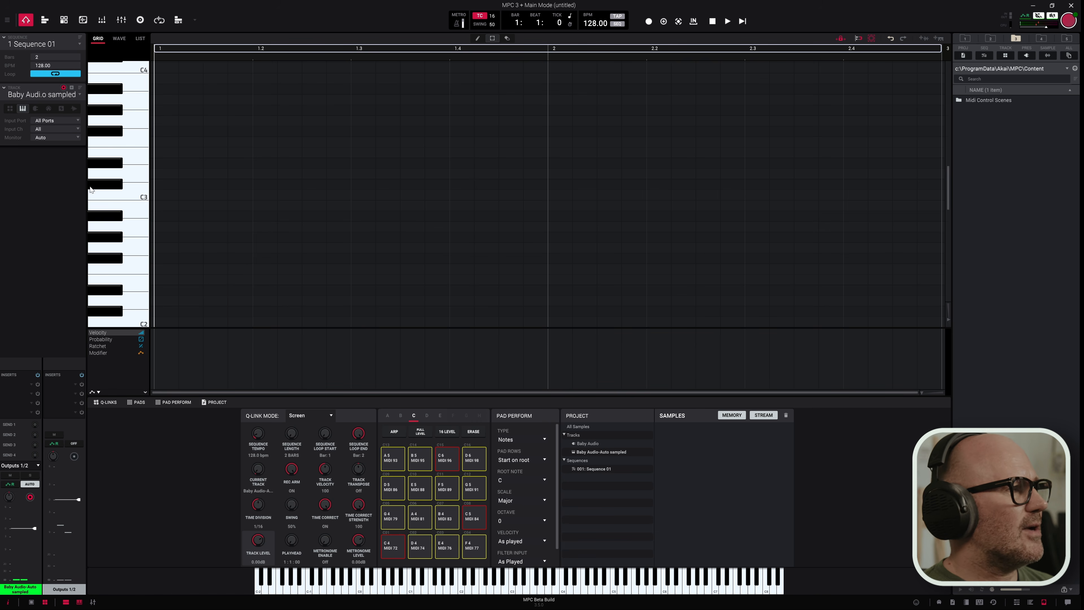
# Save the Baby Audio-Auto sampled track in the MPC 3 documents folder under its existing name.
pyautogui.click(595, 452)
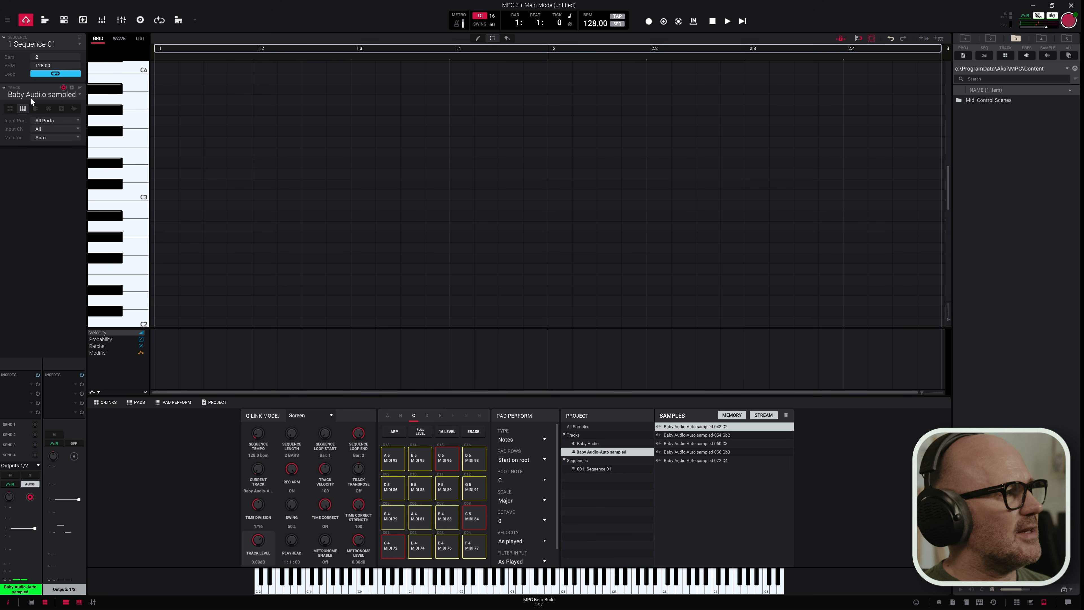
pyautogui.click(581, 444)
pyautogui.click(593, 452)
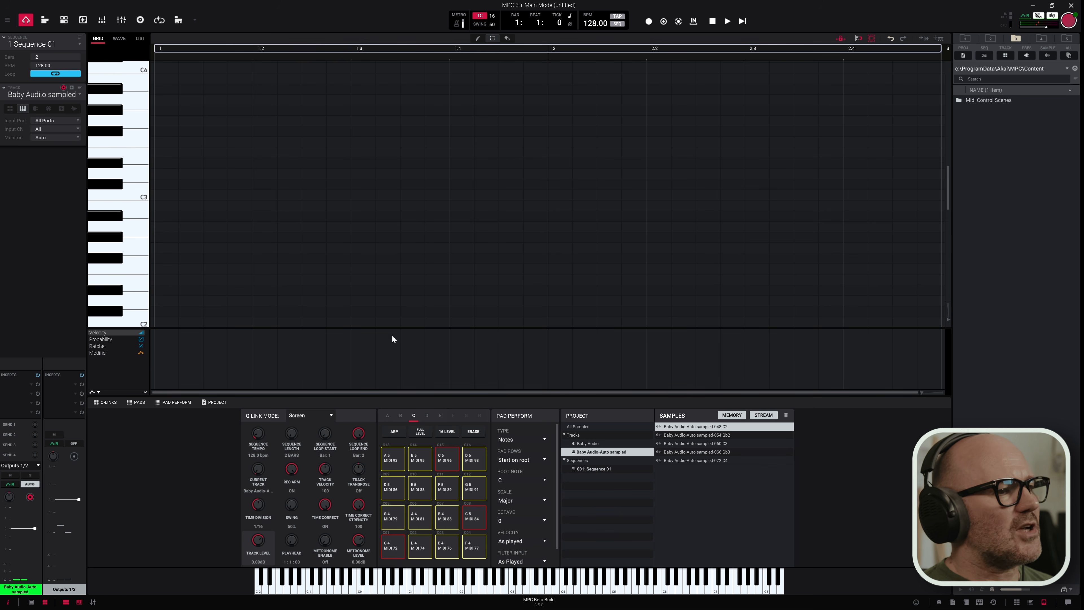
pyautogui.rightClick(591, 450)
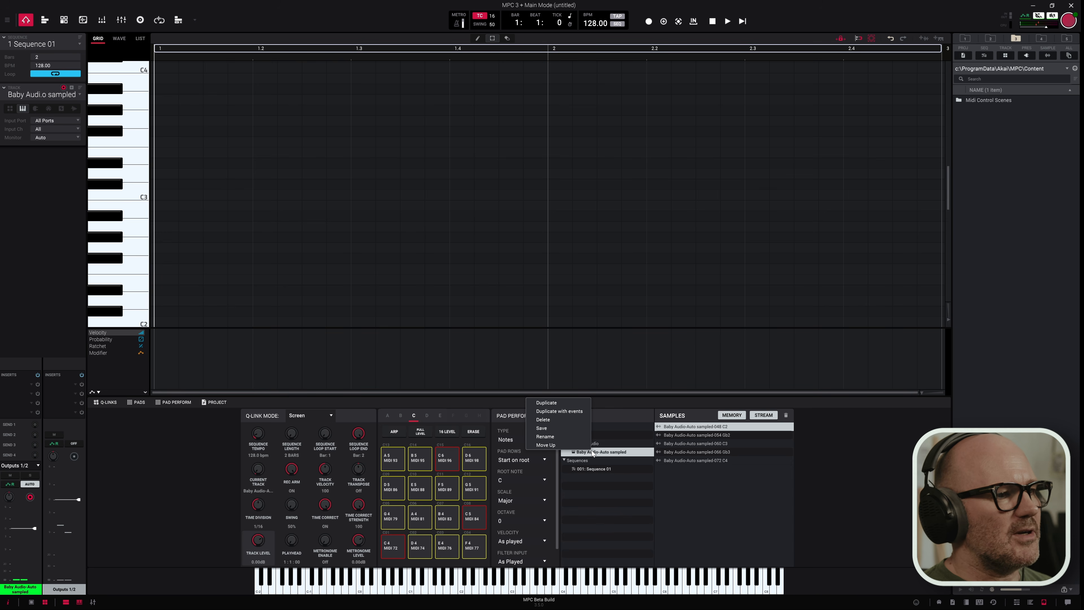
pyautogui.click(610, 454)
pyautogui.rightClick(592, 452)
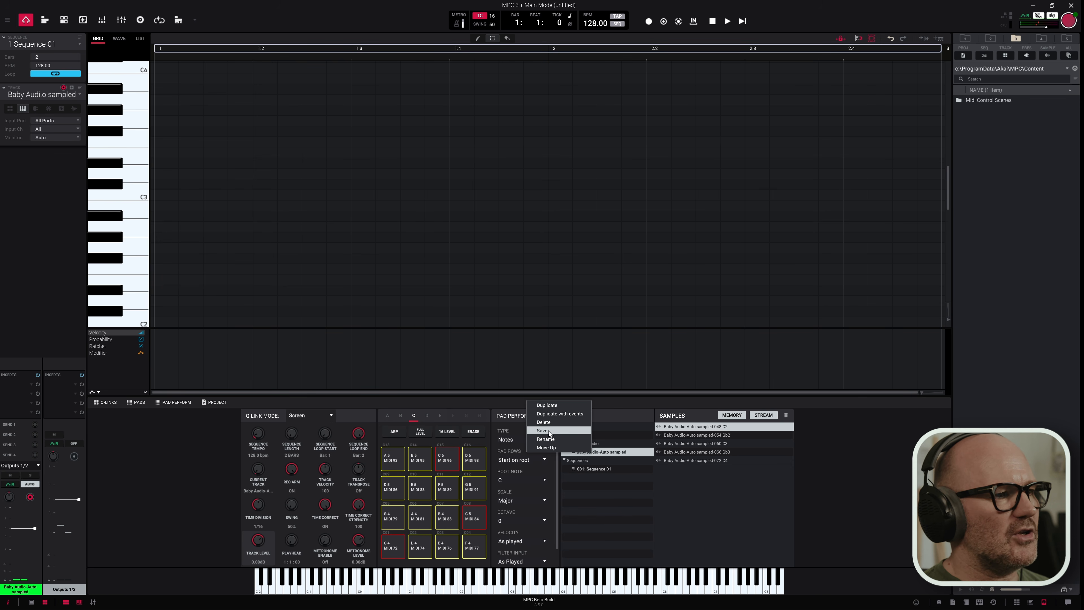
pyautogui.click(542, 431)
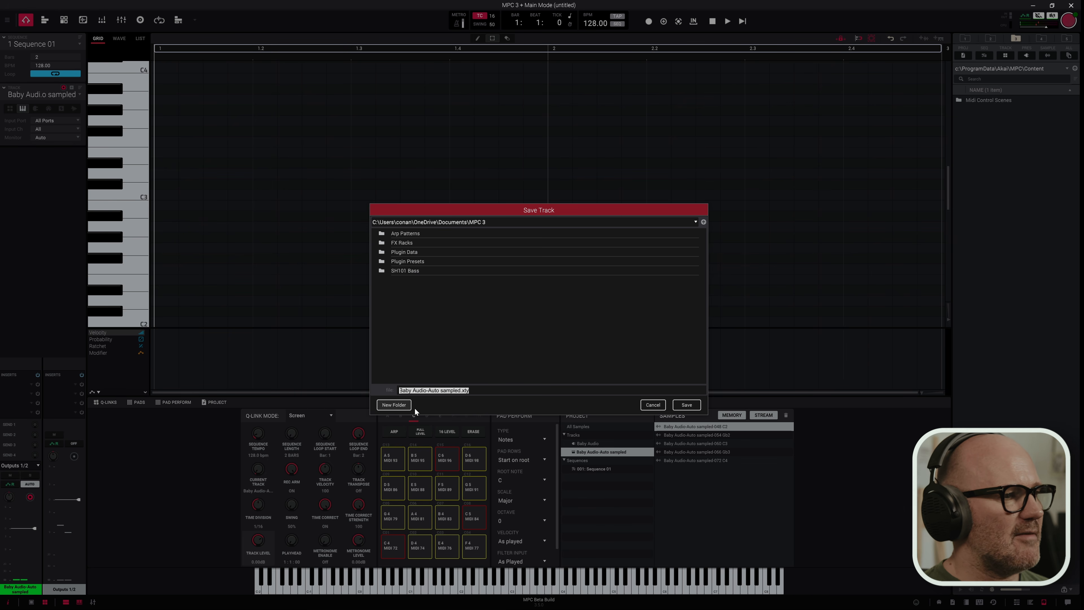
pyautogui.click(686, 404)
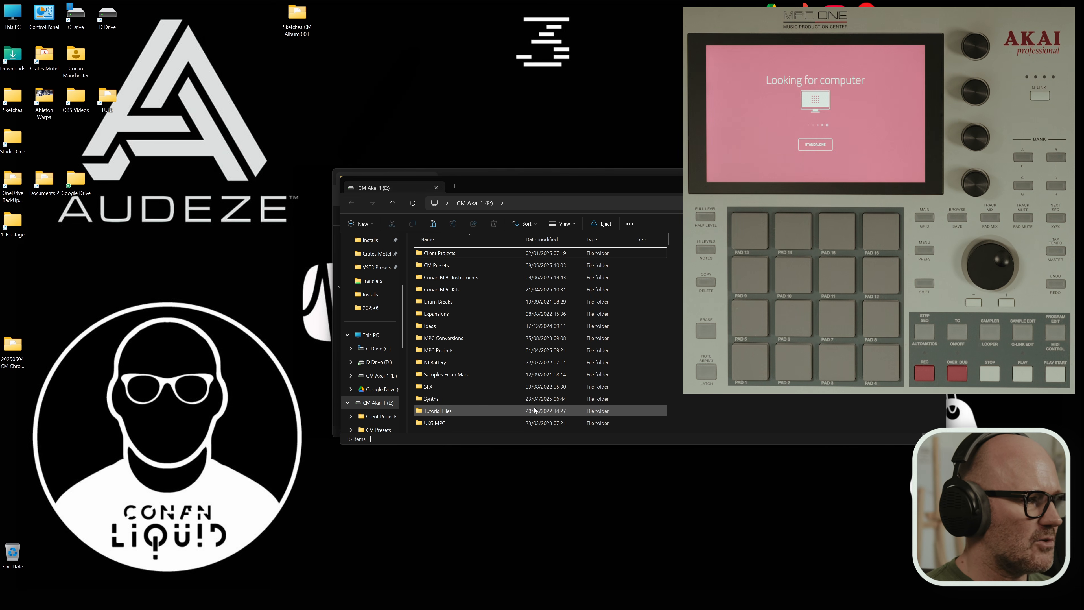
# In File Explorer, open the MPC Instruments folder on CM Akai 1 (E:) and arrange it beside the MPC 3 folder window.
pyautogui.moveTo(614, 185); pyautogui.dragTo(477, 228)
pyautogui.doubleClick(321, 321)
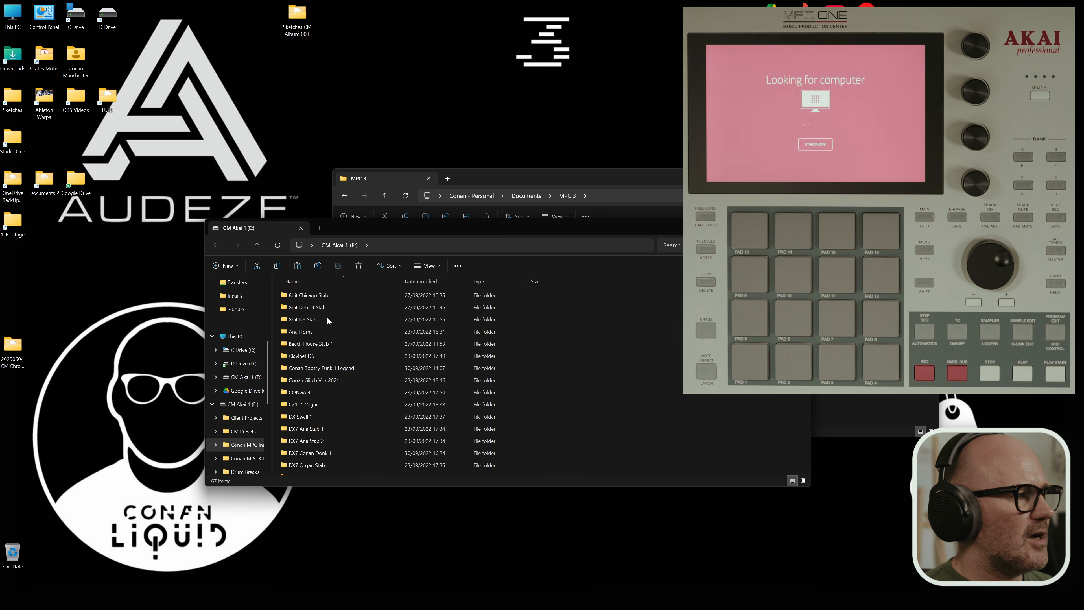
pyautogui.moveTo(667, 179); pyautogui.dragTo(711, 143)
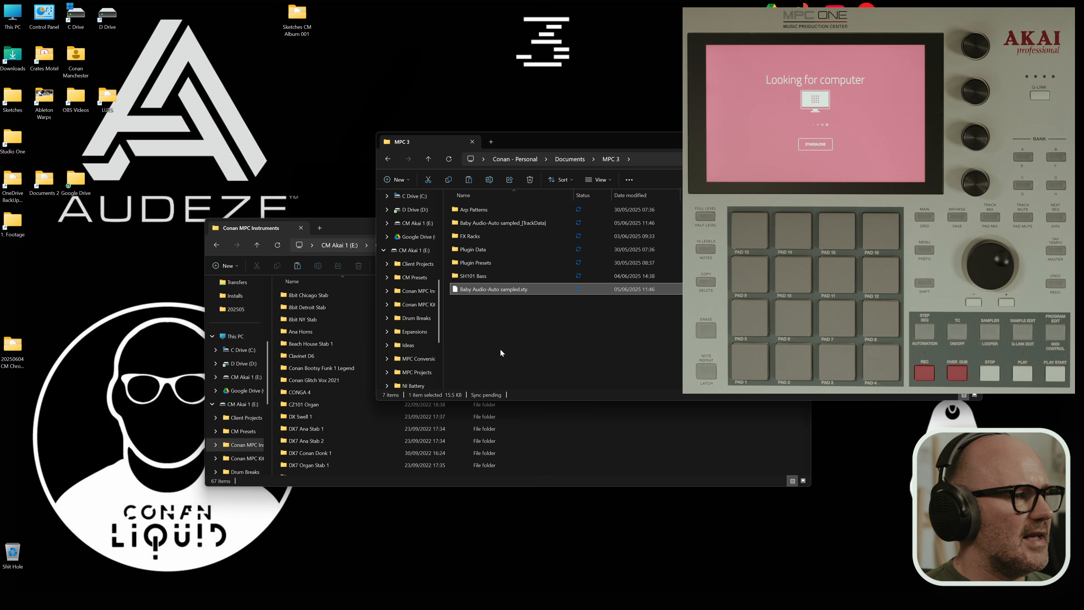
# Create a folder named Baby Audio in the MPC 3 folder and move Baby Audio-Auto sampled.xty into it.
pyautogui.hotkey('ctrl', 'shift', 'n')
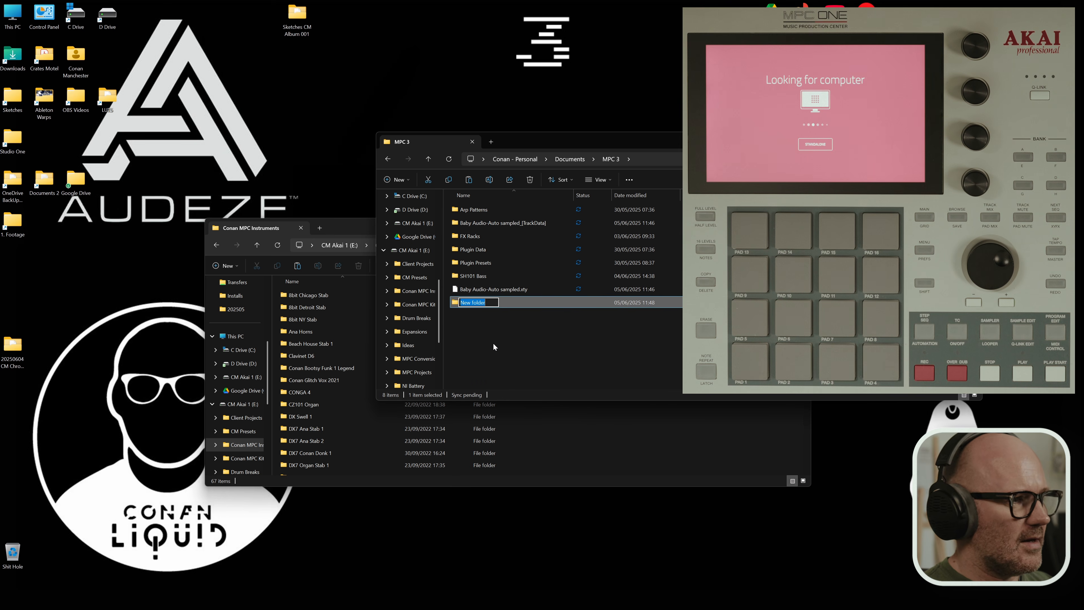
pyautogui.write('Baby ')
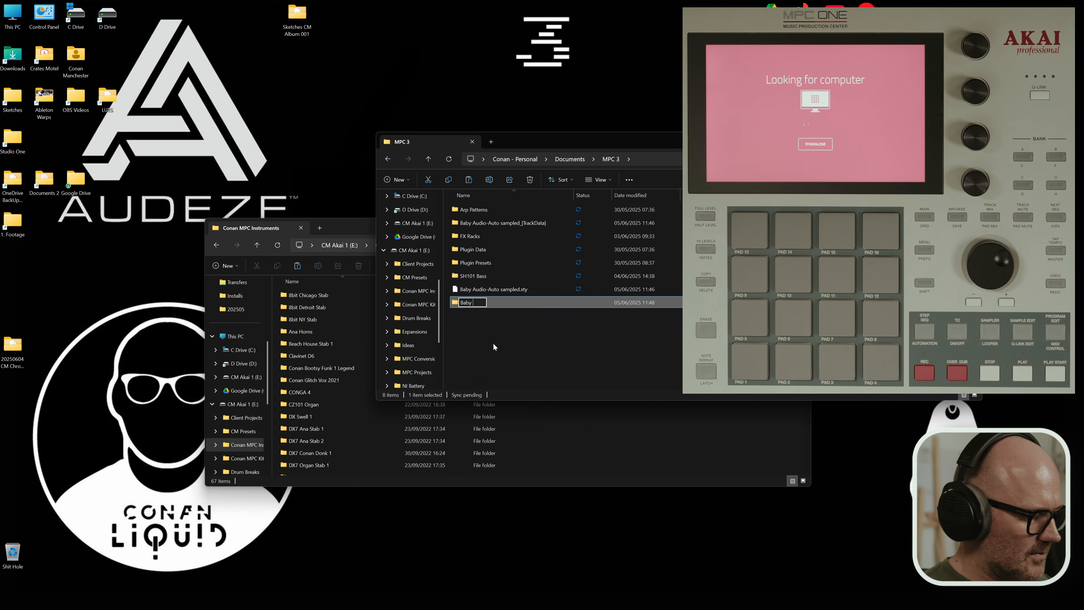
pyautogui.write('Audio')
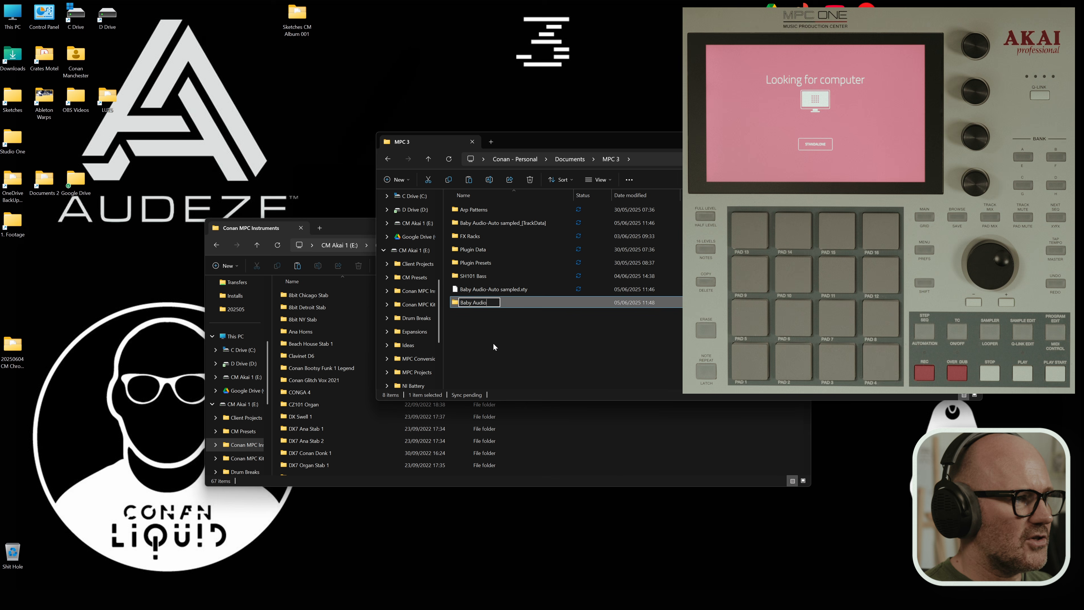
pyautogui.press('Return')
pyautogui.moveTo(483, 304); pyautogui.dragTo(484, 252)
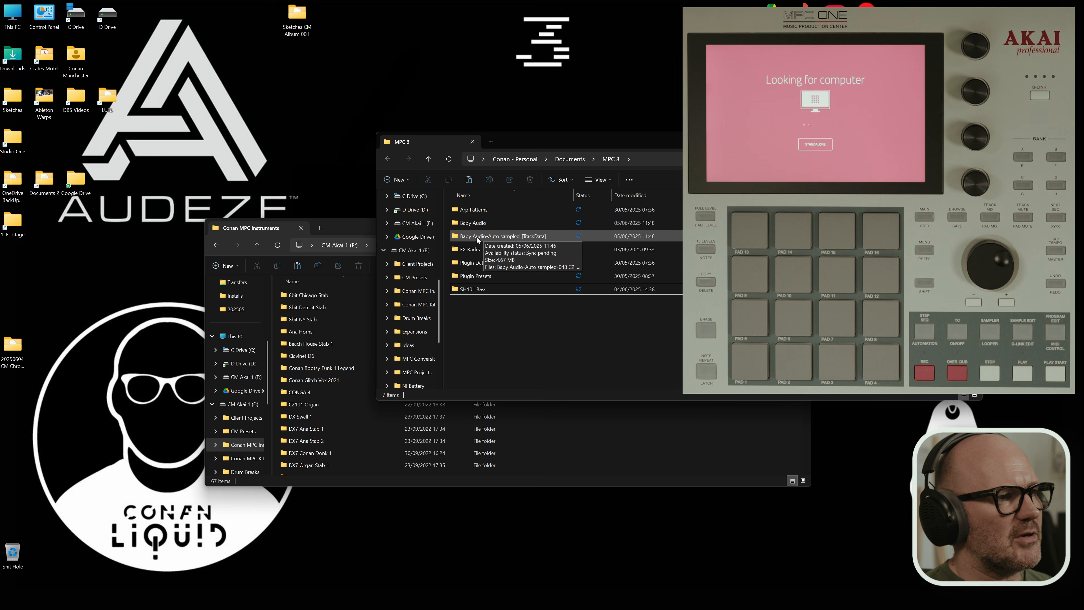
# Move the TrackData folder into Baby Audio and copy that folder into the MPC Instruments folder on CM Akai 1 (E:).
pyautogui.moveTo(477, 240); pyautogui.dragTo(671, 465)
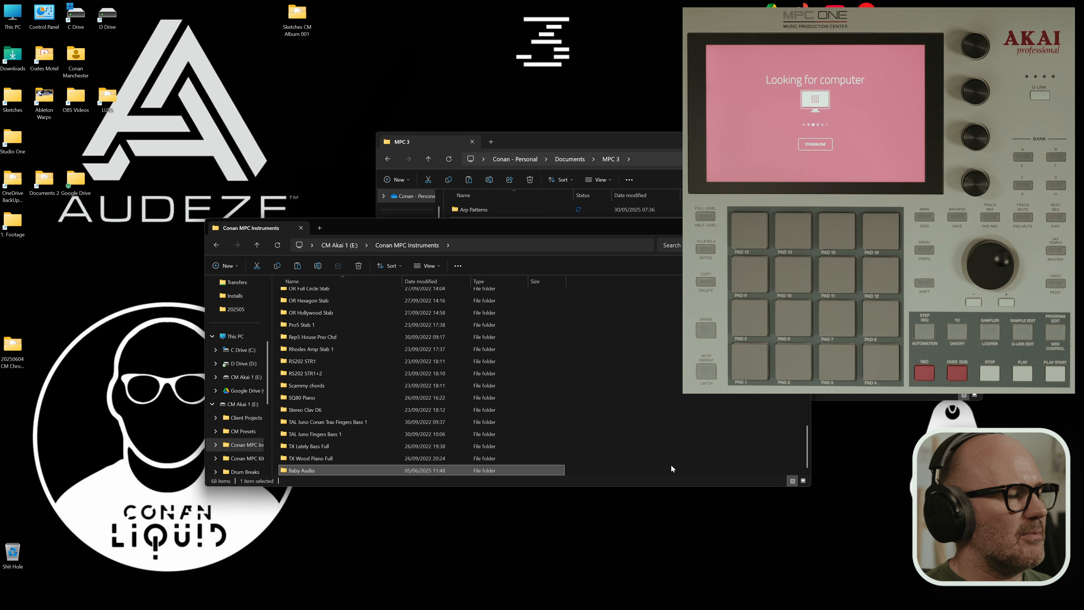
pyautogui.doubleClick(350, 470)
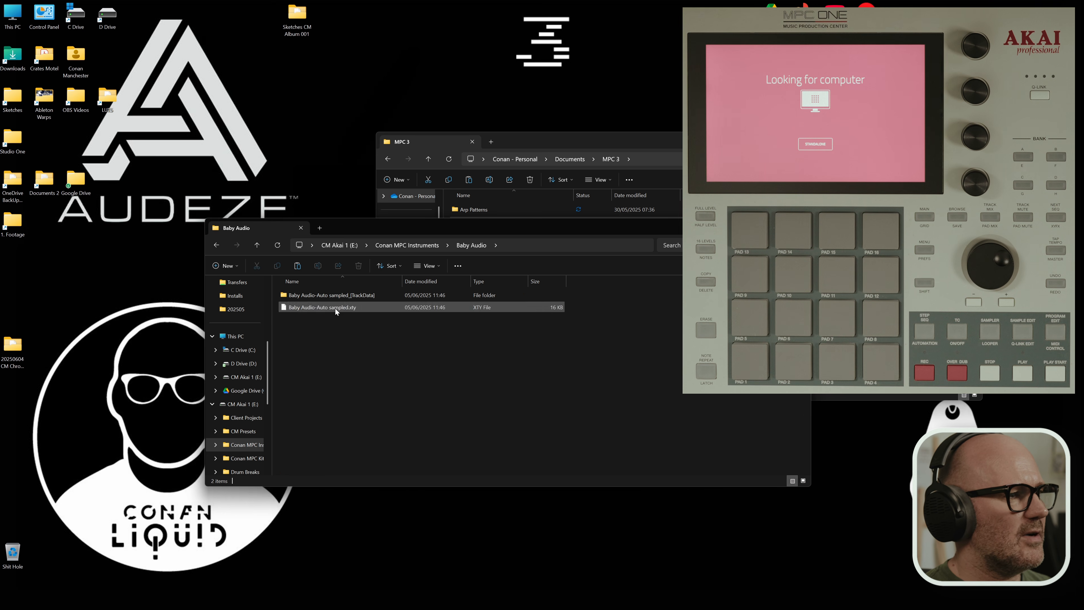
pyautogui.click(257, 244)
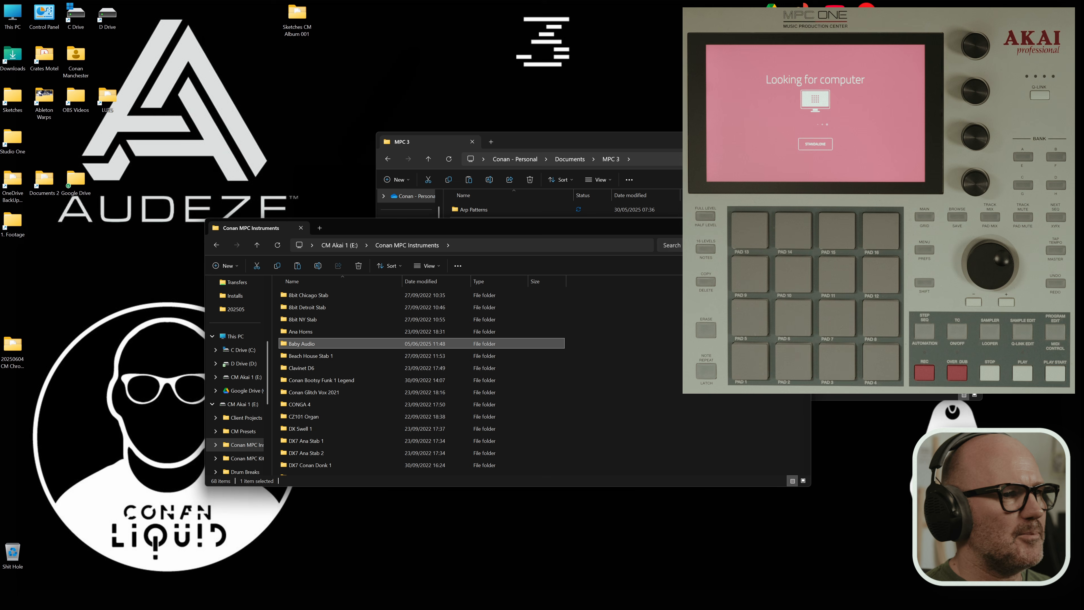
pyautogui.click(801, 228)
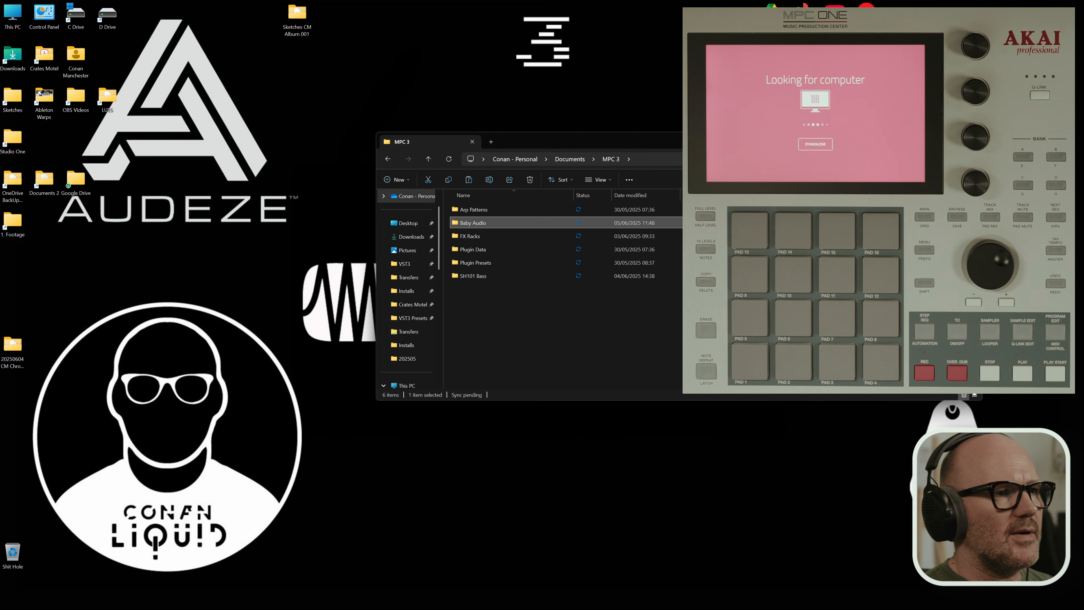
pyautogui.click(972, 142)
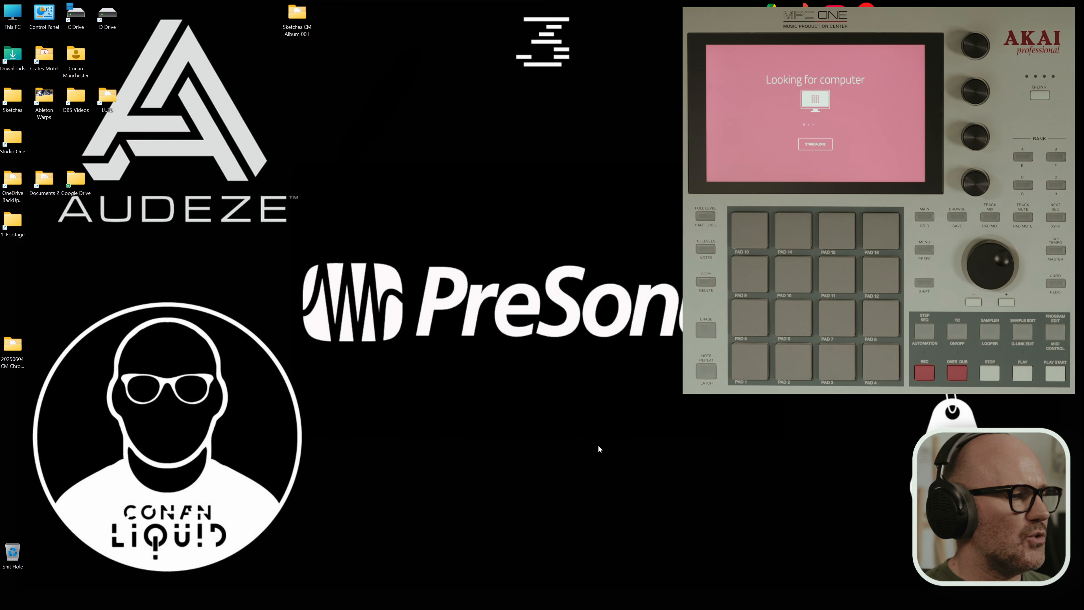